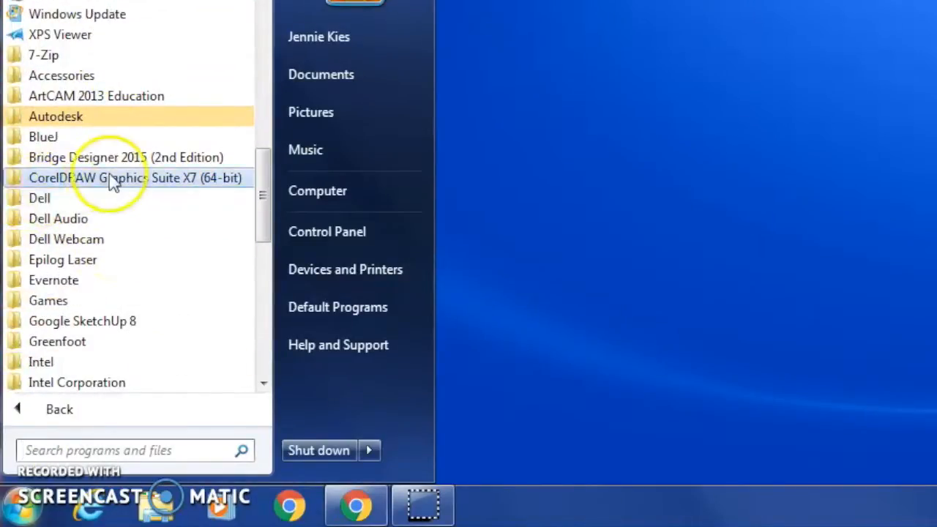
# - Launch CorelDRAW X7 (64-Bit) from the CorelDRAW Graphics Suite X7 programs and close its Welcome Screen
pyautogui.click(117, 183)
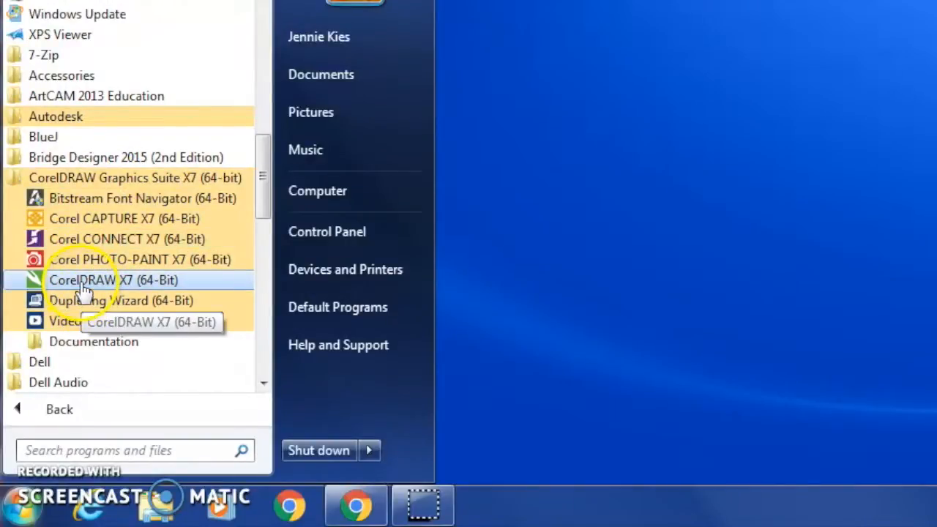
pyautogui.click(108, 282)
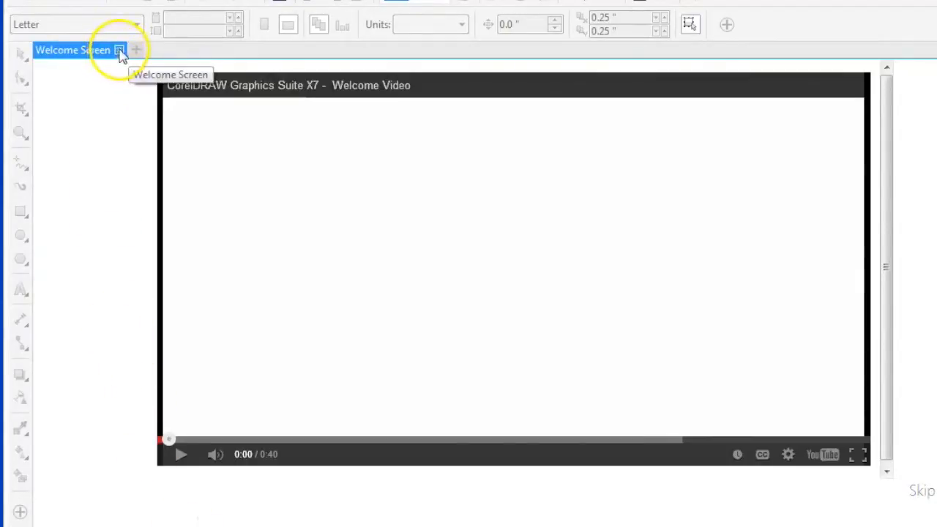
pyautogui.click(117, 51)
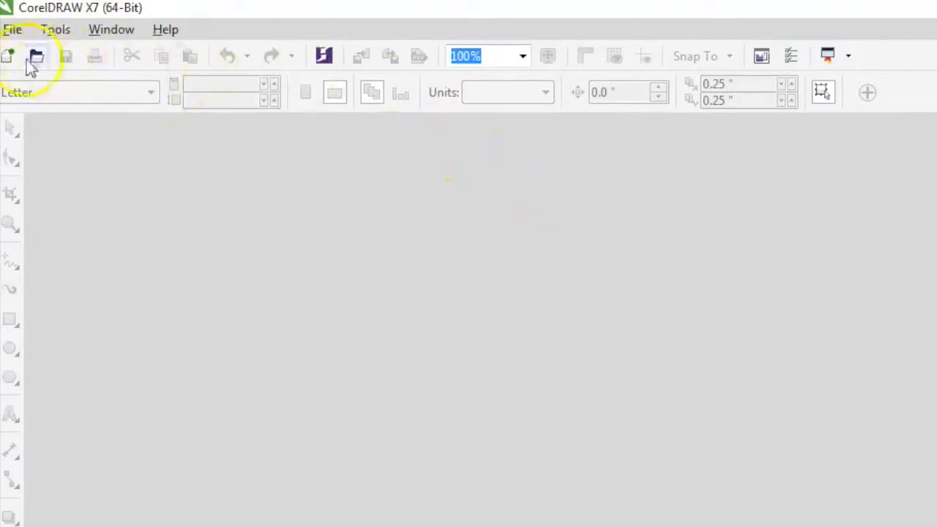
# - Start a new document and name it with the owner's surname followed by "2D Popsicle"
pyautogui.click(11, 30)
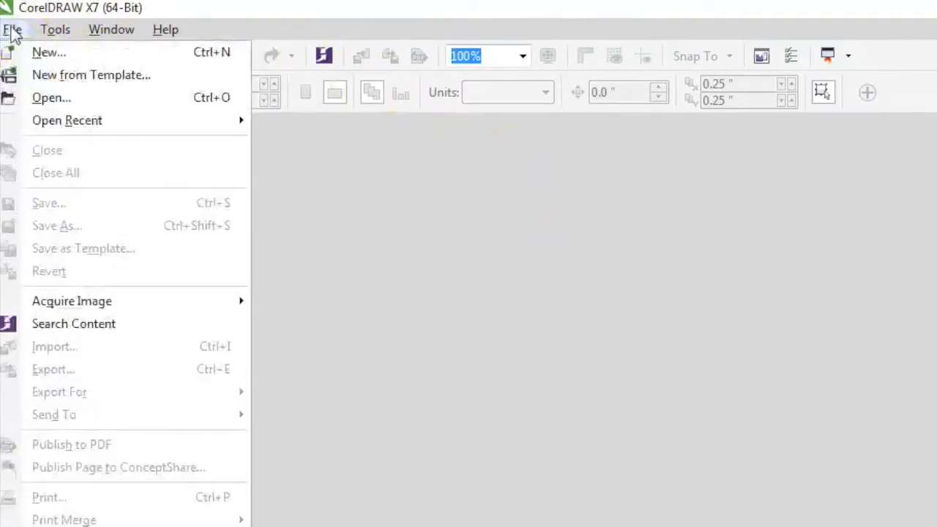
pyautogui.click(47, 53)
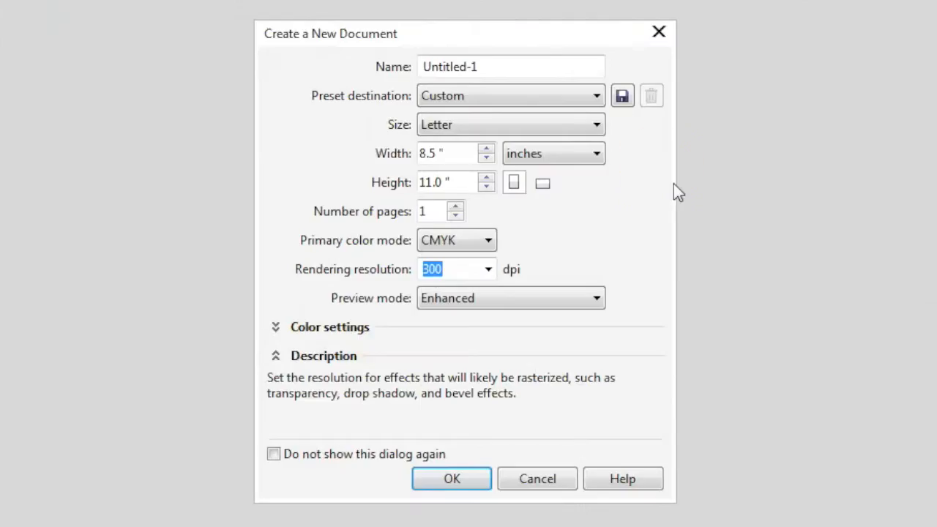
pyautogui.moveTo(502, 66); pyautogui.dragTo(387, 65)
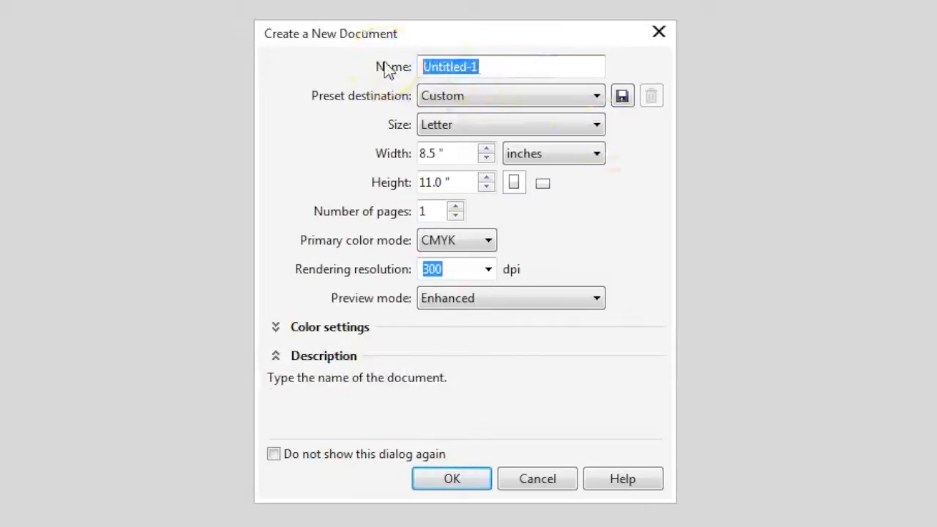
pyautogui.write('Kies ')
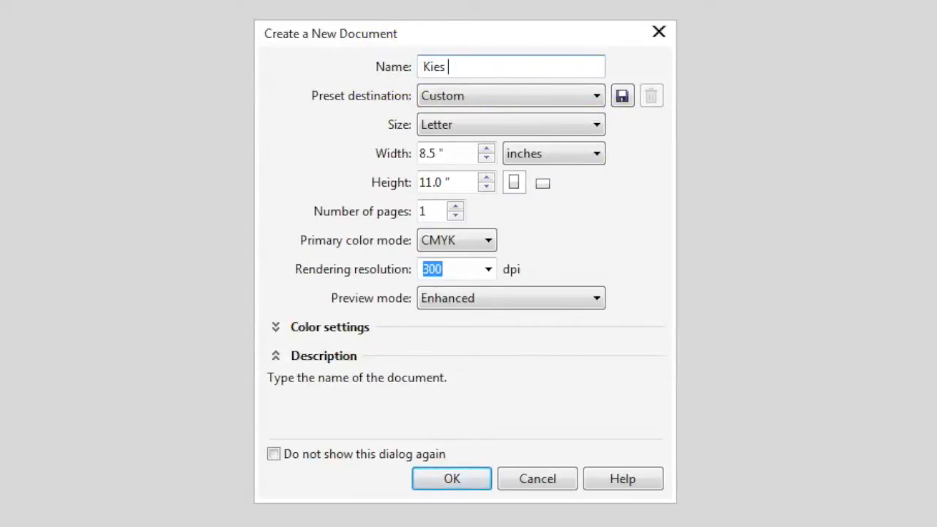
pyautogui.write('2D Popsicle')
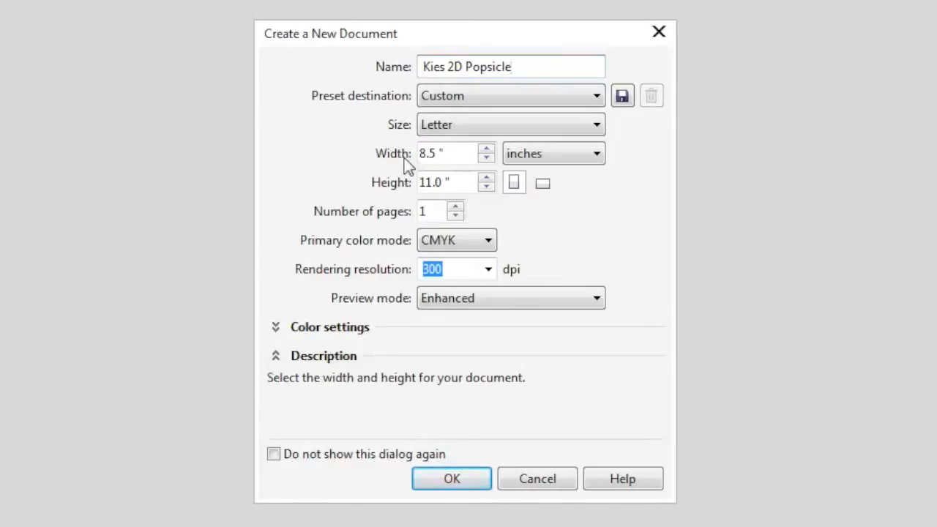
# - Set the new document's page size to 24 inches wide by 18 inches high and create it
pyautogui.moveTo(446, 153); pyautogui.dragTo(396, 162)
pyautogui.write('24')
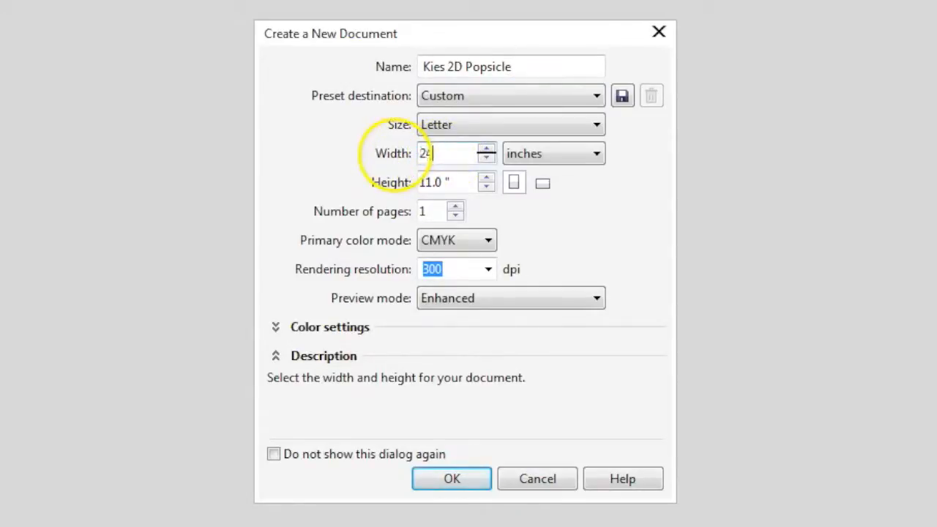
pyautogui.click(463, 182)
pyautogui.moveTo(462, 182); pyautogui.dragTo(399, 184)
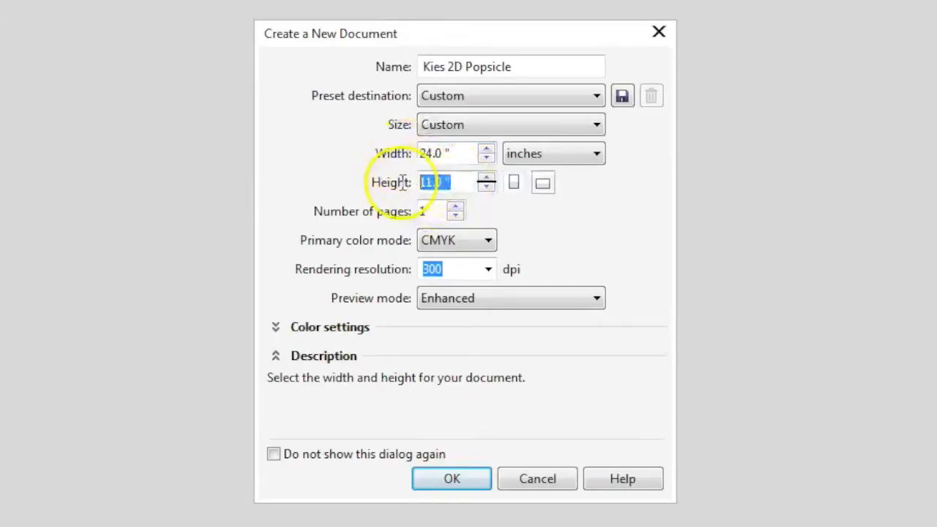
pyautogui.write('18')
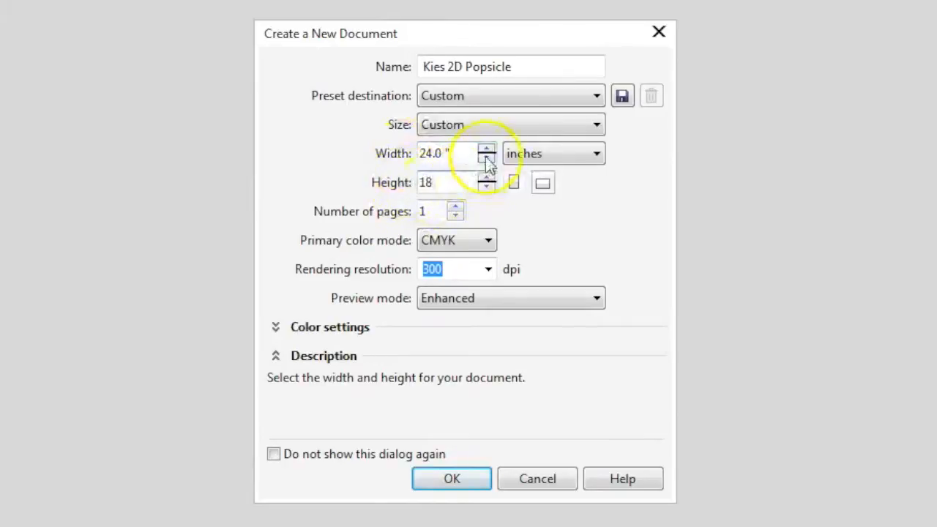
pyautogui.click(461, 155)
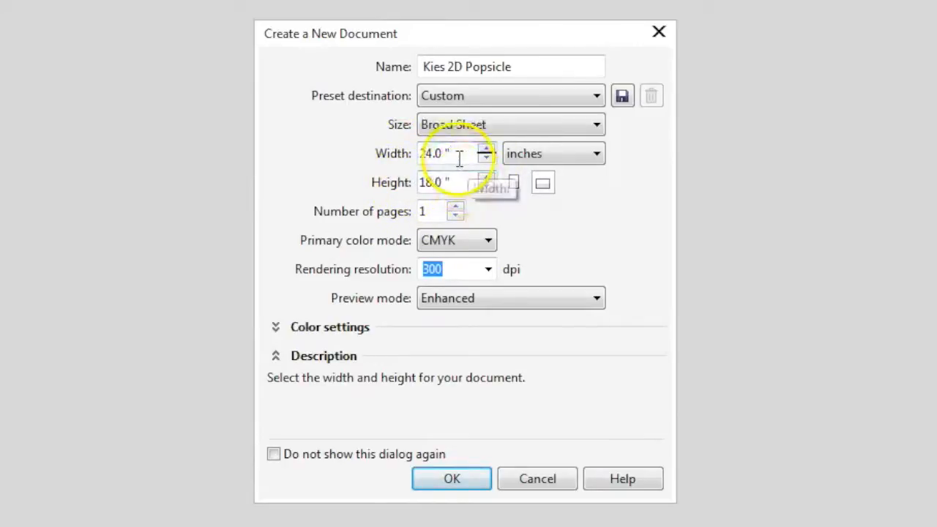
pyautogui.click(459, 481)
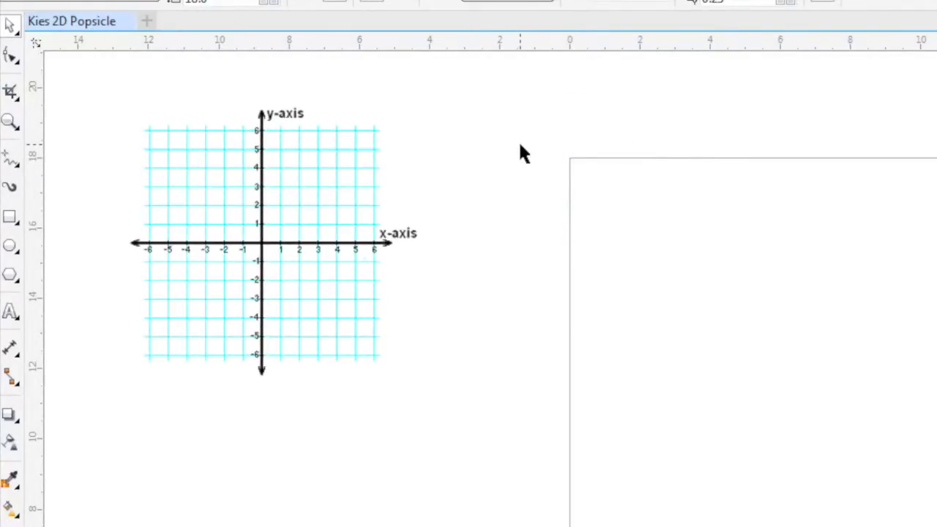
# - Set the vertical ruler origin to 18 inches in the document's ruler setup
pyautogui.rightClick(35, 255)
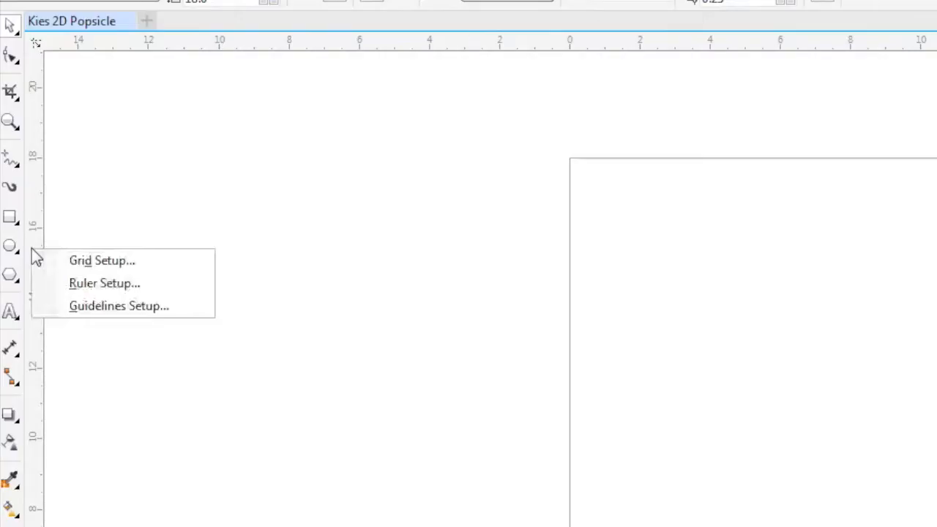
pyautogui.click(91, 289)
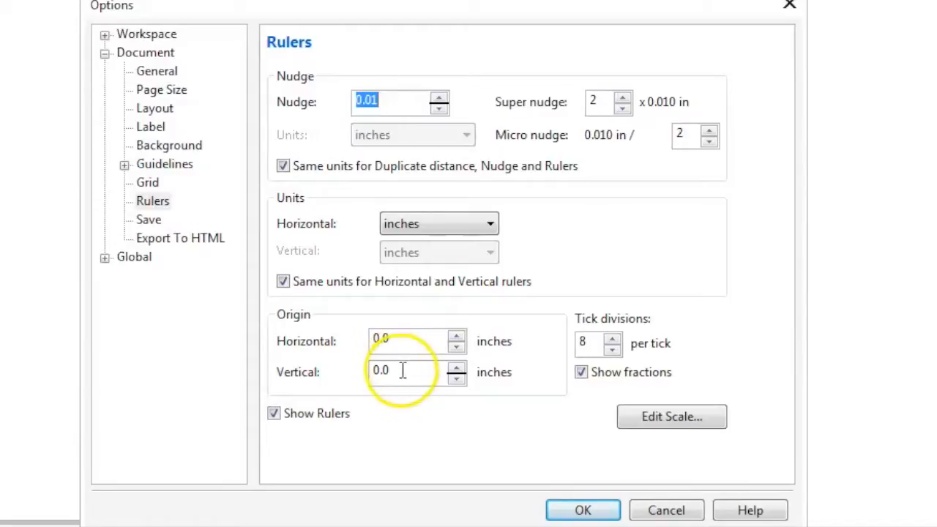
pyautogui.moveTo(402, 371); pyautogui.dragTo(359, 376)
pyautogui.write('18')
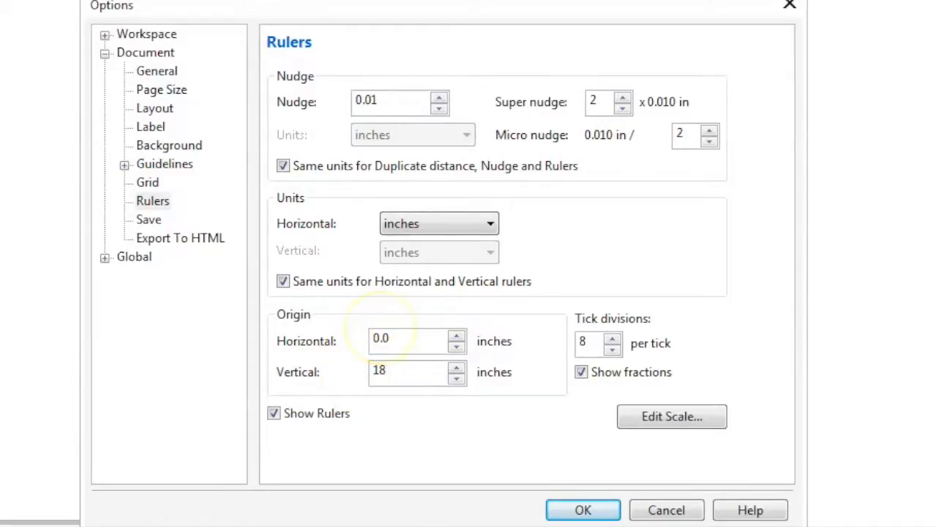
pyautogui.click(582, 512)
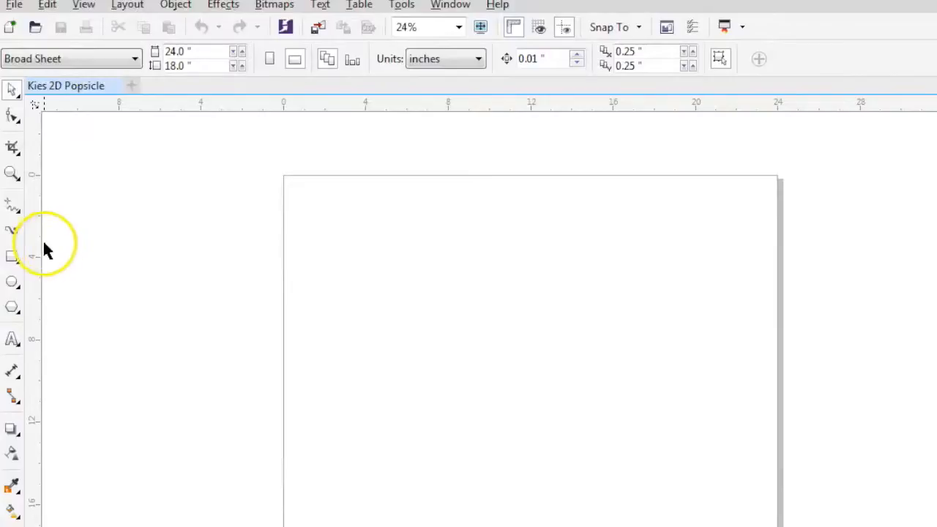
# - Draw a rectangle about 11.7 inches wide and 3.1 inches high in the upper-left area of the page
pyautogui.click(12, 257)
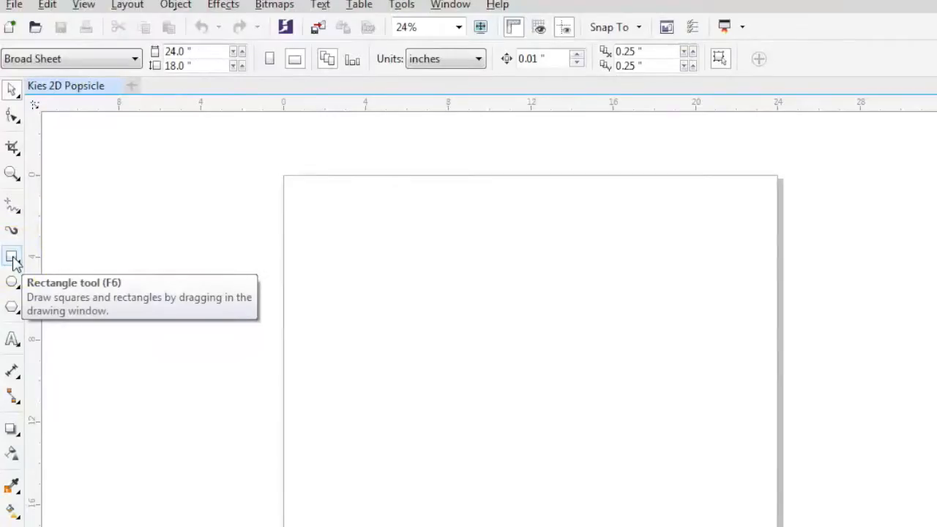
pyautogui.moveTo(581, 190); pyautogui.dragTo(889, 265)
pyautogui.moveTo(508, 258); pyautogui.dragTo(568, 276)
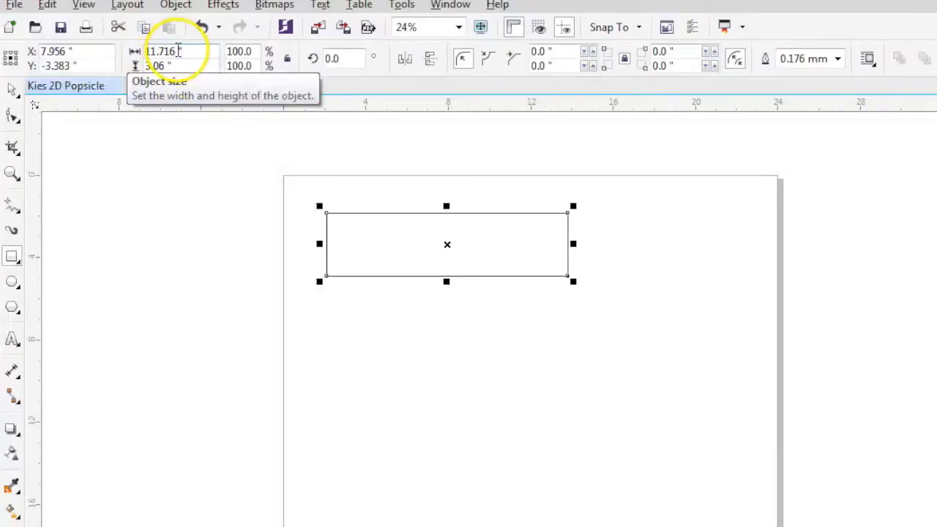
# - Resize the rectangle to 5.85 inches wide by 0.7 inches high and return to the Pick tool
pyautogui.moveTo(180, 51); pyautogui.dragTo(130, 58)
pyautogui.write('5.85')
pyautogui.press('Tab')
pyautogui.write('0.7')
pyautogui.press('Return')
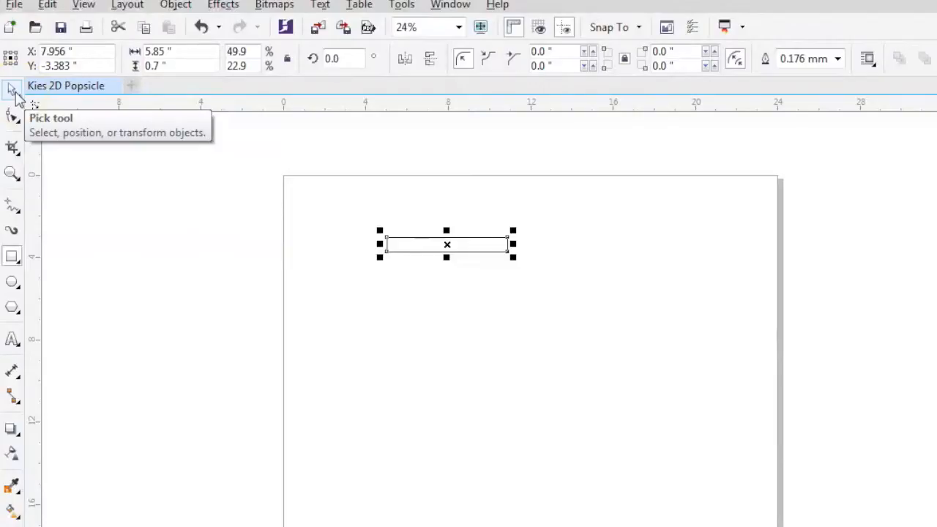
pyautogui.click(14, 91)
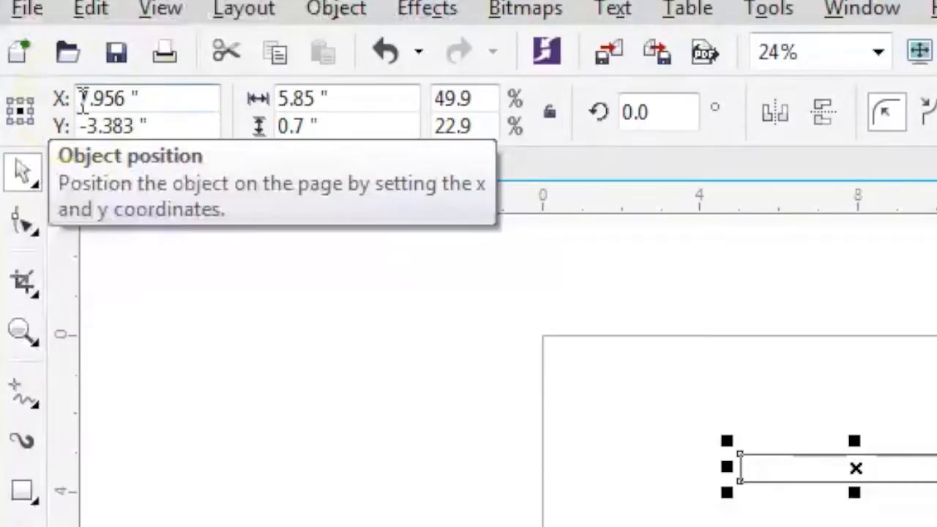
# - Set the rectangle's reference point to its upper-left corner and position it at X 0, Y 0
pyautogui.click(110, 95)
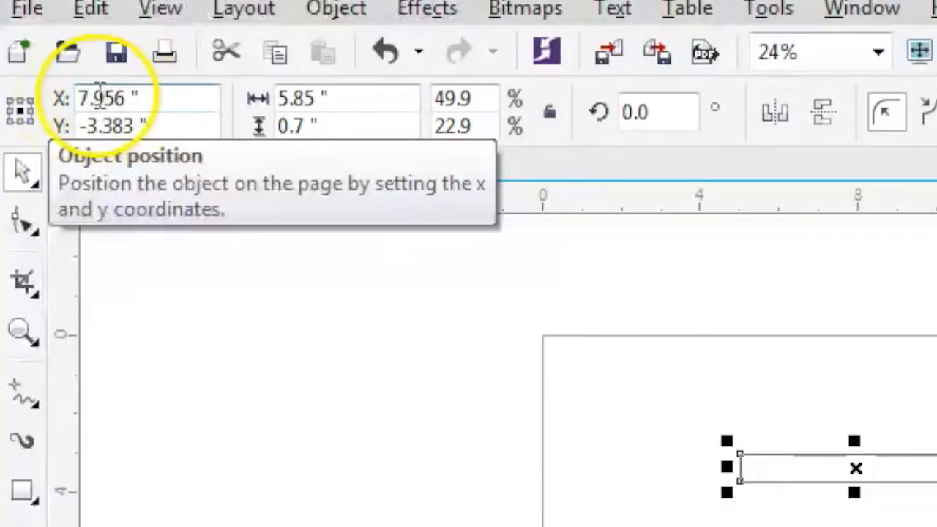
pyautogui.click(11, 103)
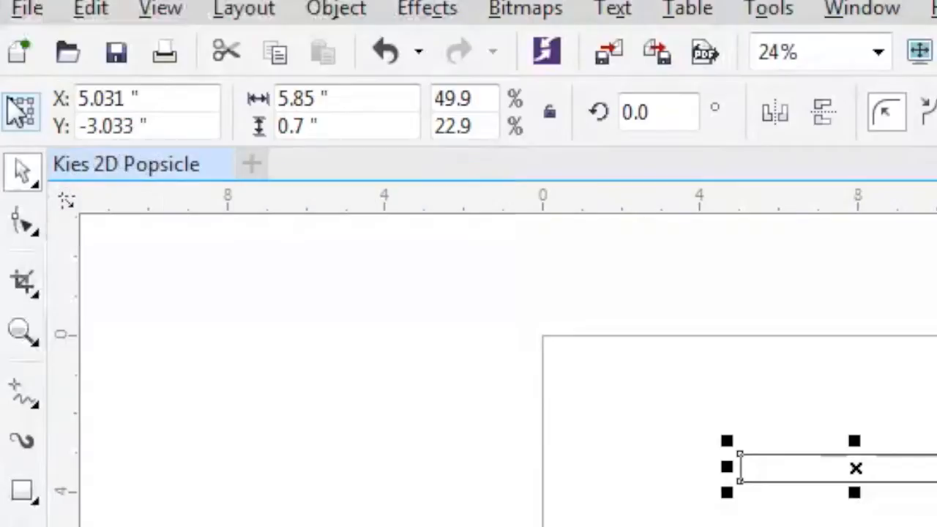
pyautogui.click(149, 97)
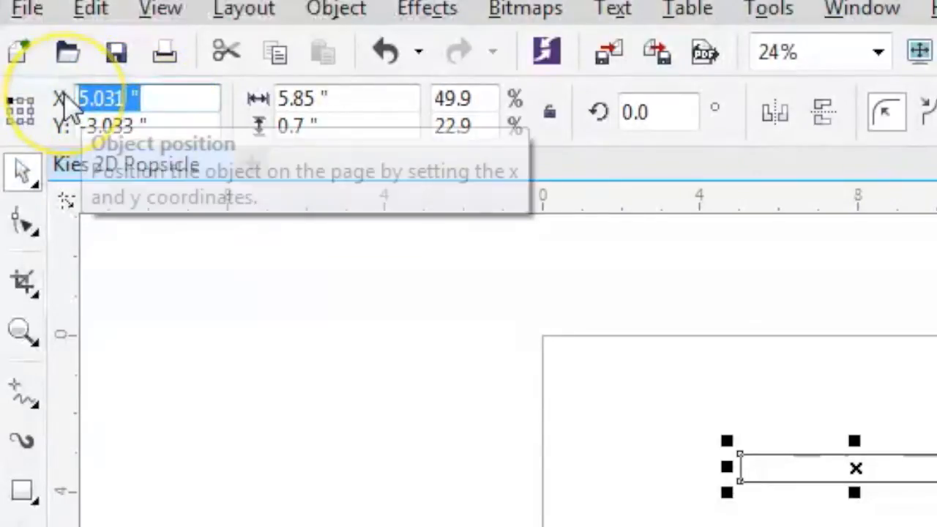
pyautogui.press('BackSpace')
pyautogui.write('0')
pyautogui.press('Return')
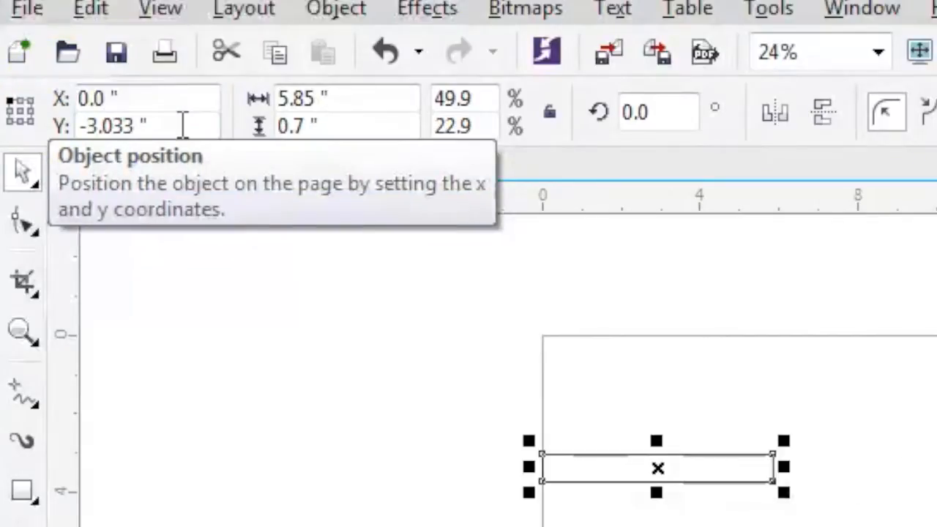
pyautogui.moveTo(146, 125); pyautogui.dragTo(67, 125)
pyautogui.write('0')
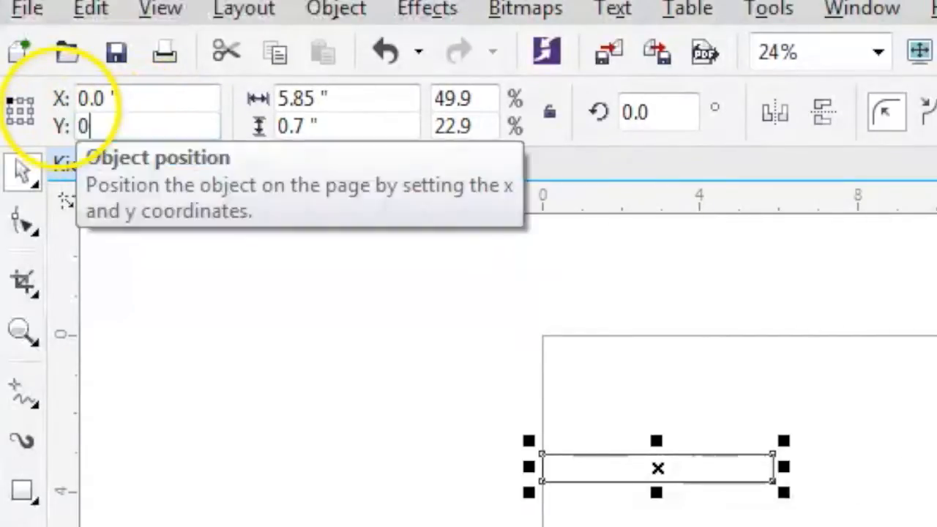
pyautogui.press('Return')
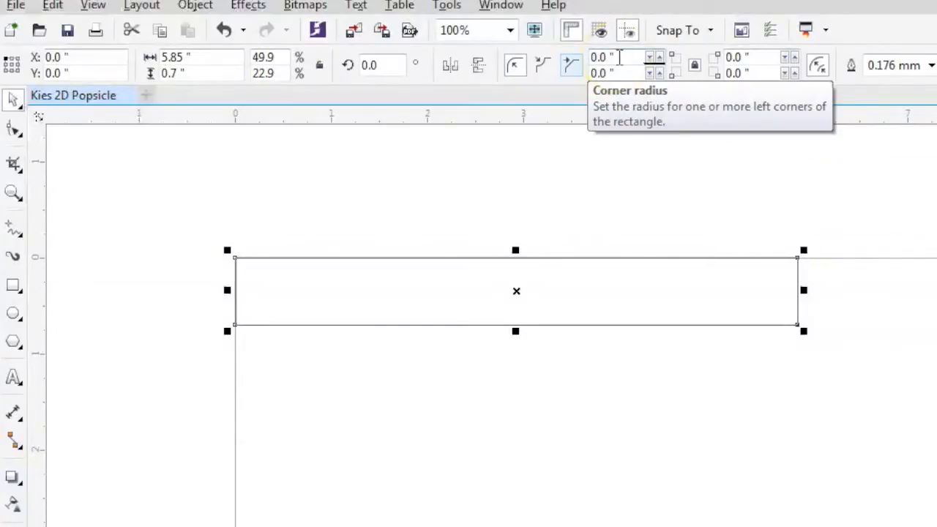
# - Round all four corners of the rectangle with a 0.35 inch radius, keeping the corners edited together
pyautogui.click(600, 58)
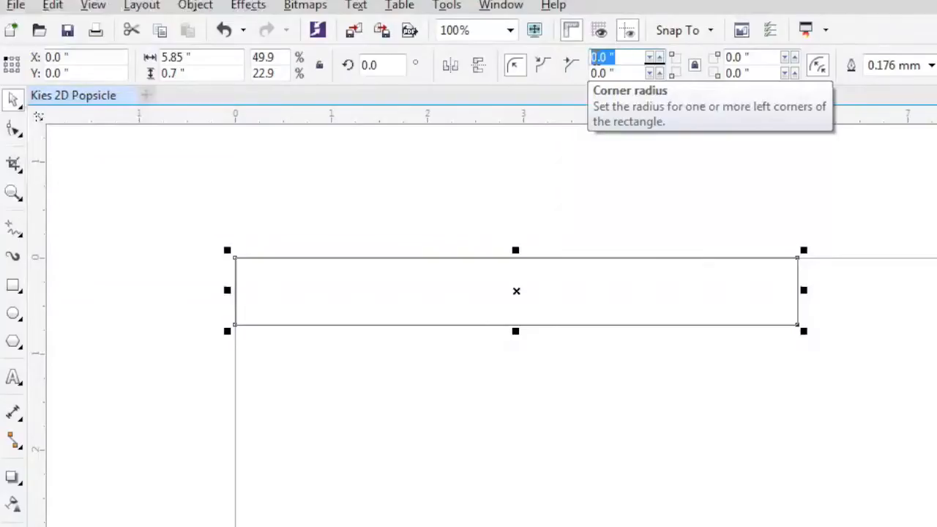
pyautogui.write('.35')
pyautogui.press('Return')
pyautogui.click(696, 66)
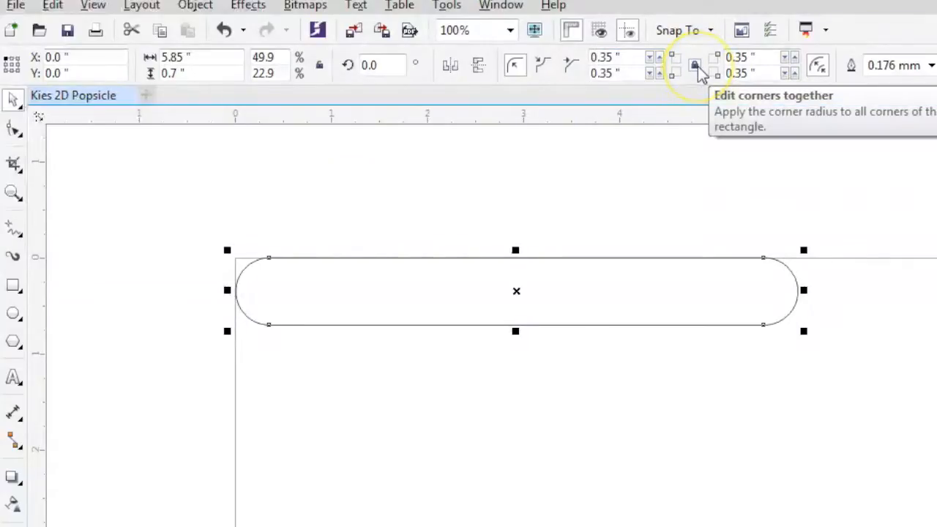
pyautogui.click(693, 67)
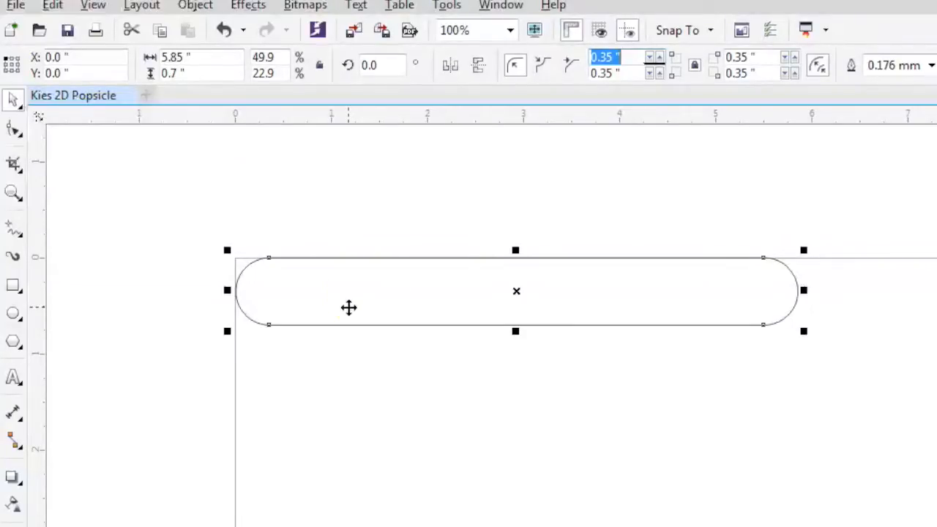
# - Add artistic text with the owner's full name near the left end of the rounded rectangle
pyautogui.click(14, 377)
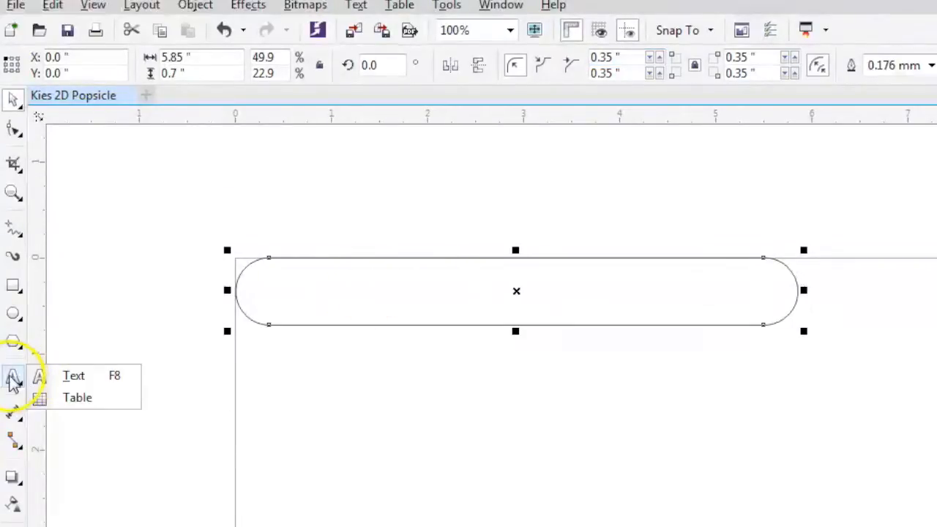
pyautogui.click(14, 379)
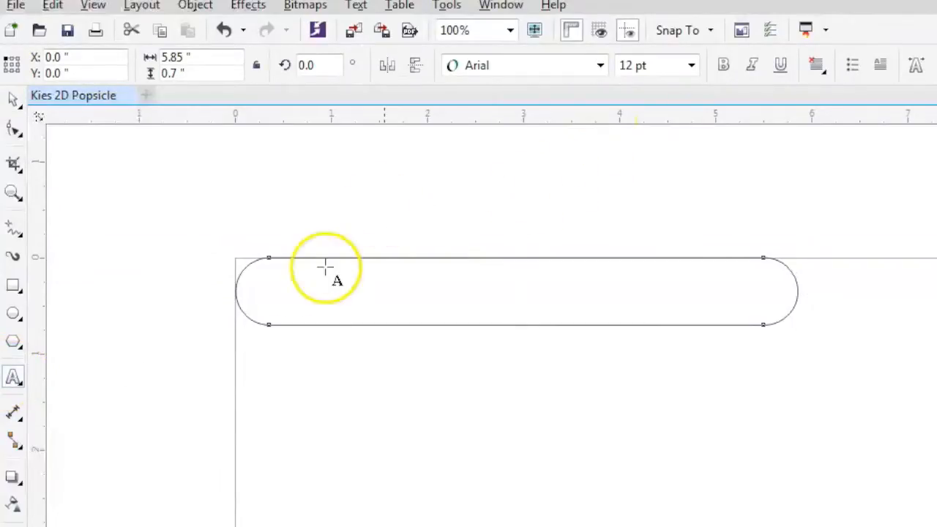
pyautogui.click(293, 275)
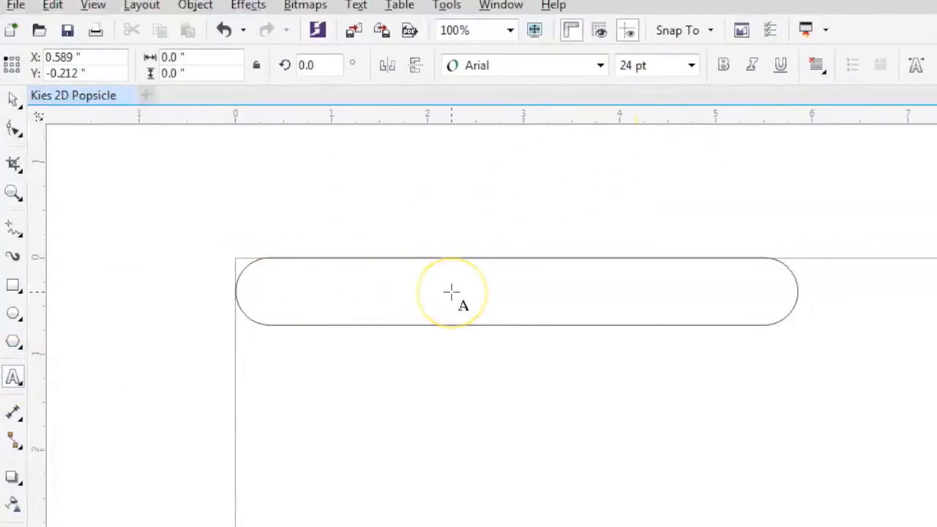
# - Change the font of the name text on the stick to Monotype Corsiva
pyautogui.hotkey('ctrl', 'a')
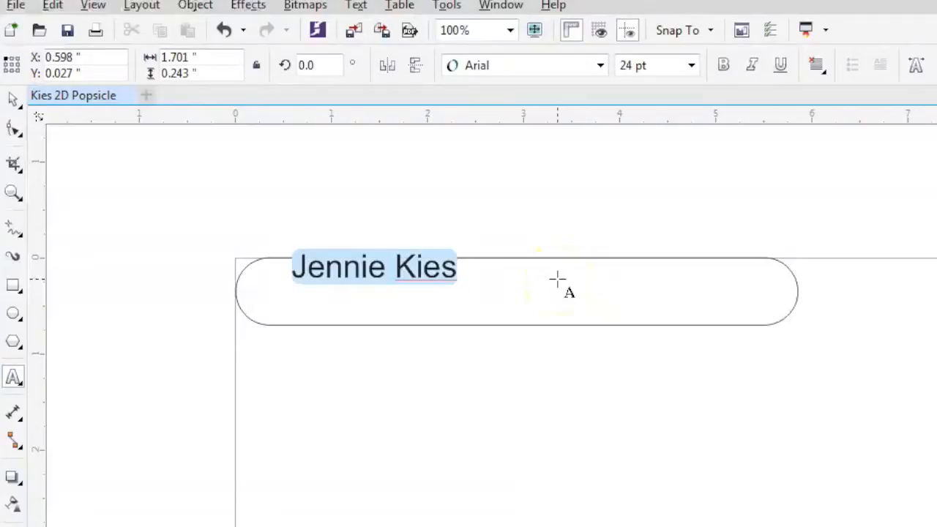
pyautogui.click(600, 65)
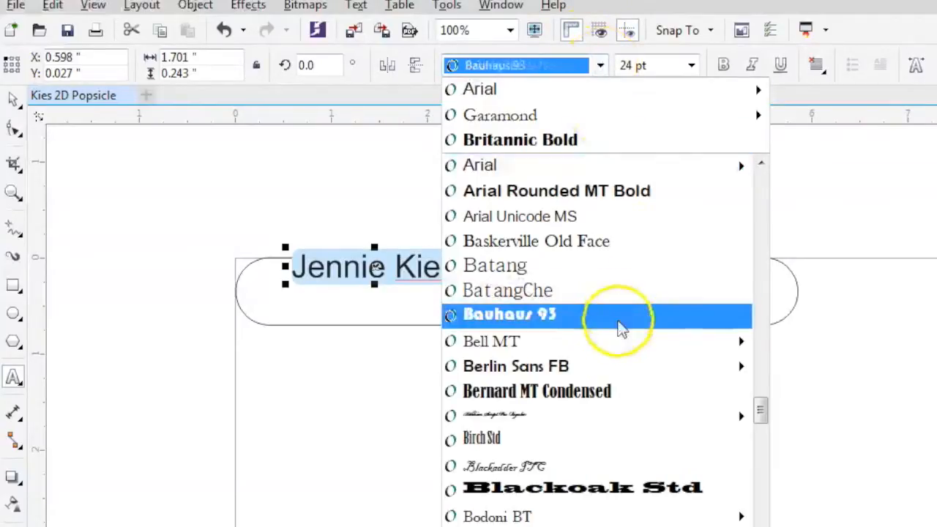
pyautogui.scroll(-20, 622, 331)
pyautogui.scroll(-20, 626, 337)
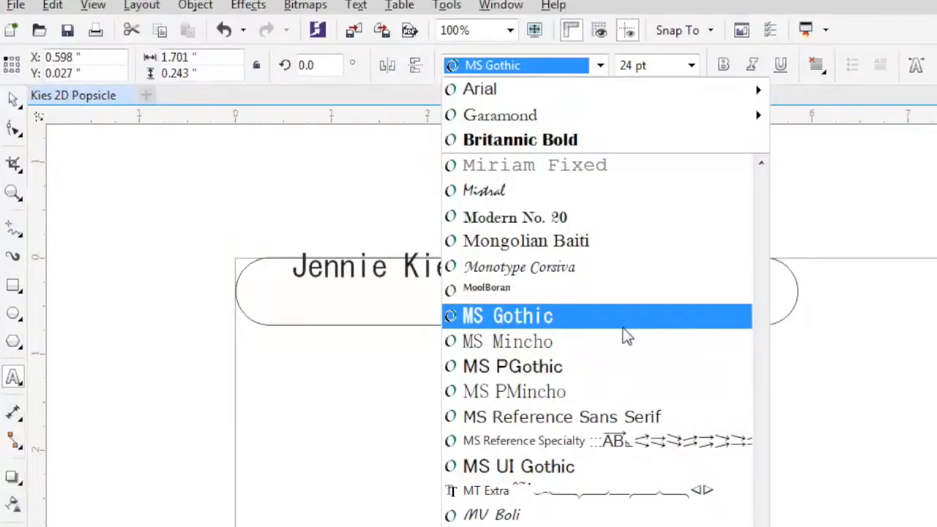
pyautogui.click(585, 270)
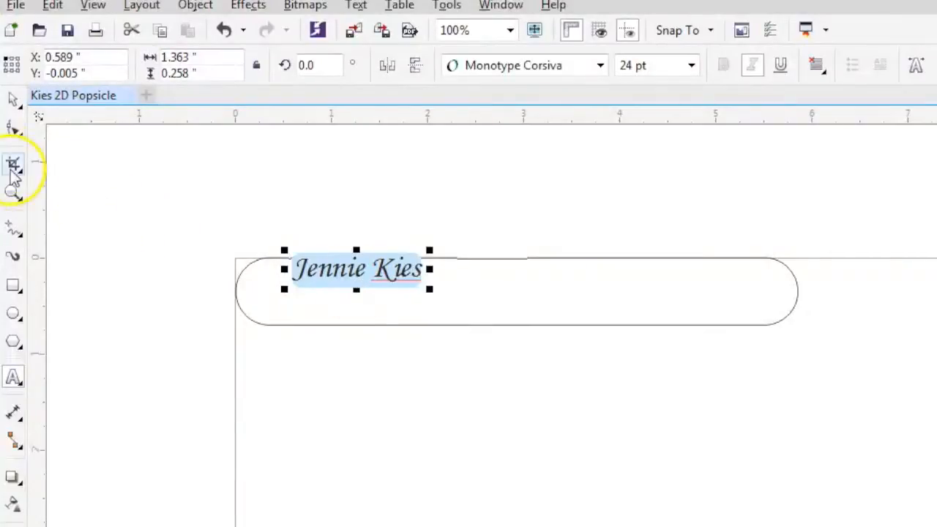
# - Move the name text down inside the stick near its left end and stretch it to about 1.67 inches wide
pyautogui.click(15, 101)
pyautogui.moveTo(322, 271); pyautogui.dragTo(327, 292)
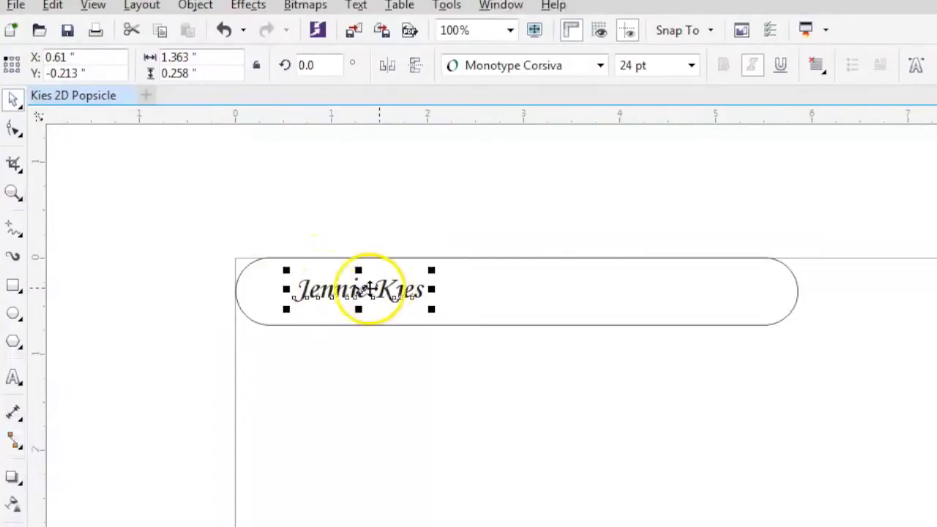
pyautogui.moveTo(434, 289); pyautogui.dragTo(465, 297)
pyautogui.click(418, 289)
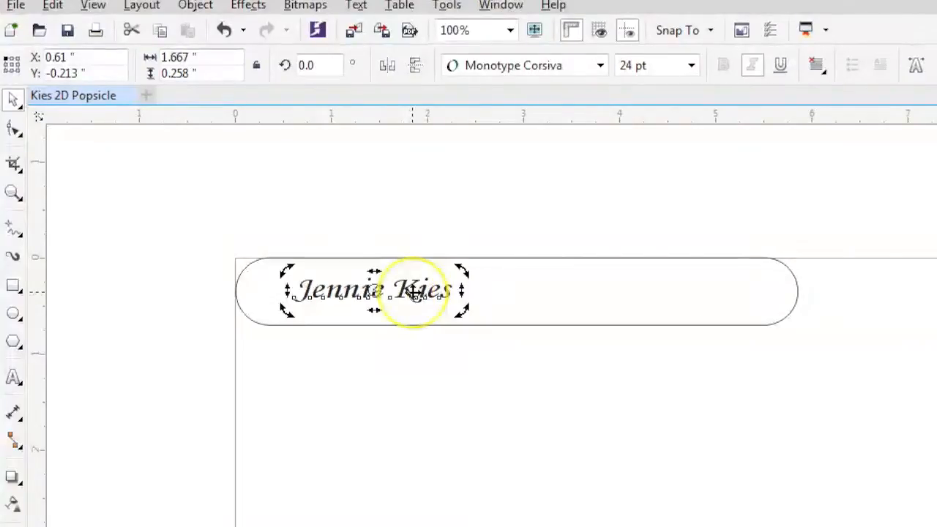
# - Select all of the name text and examine its character and paragraph options in the text properties
pyautogui.click(13, 377)
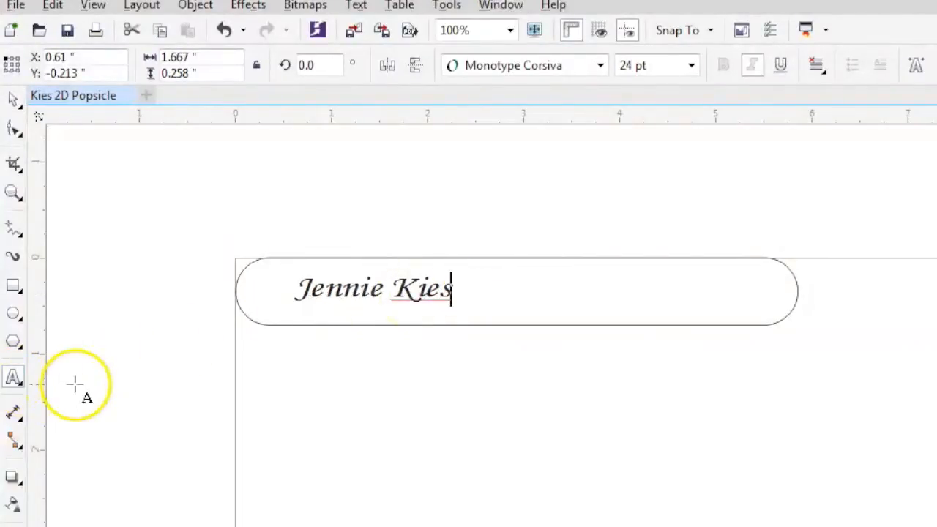
pyautogui.doubleClick(353, 300)
pyautogui.hotkey('ctrl', 'a')
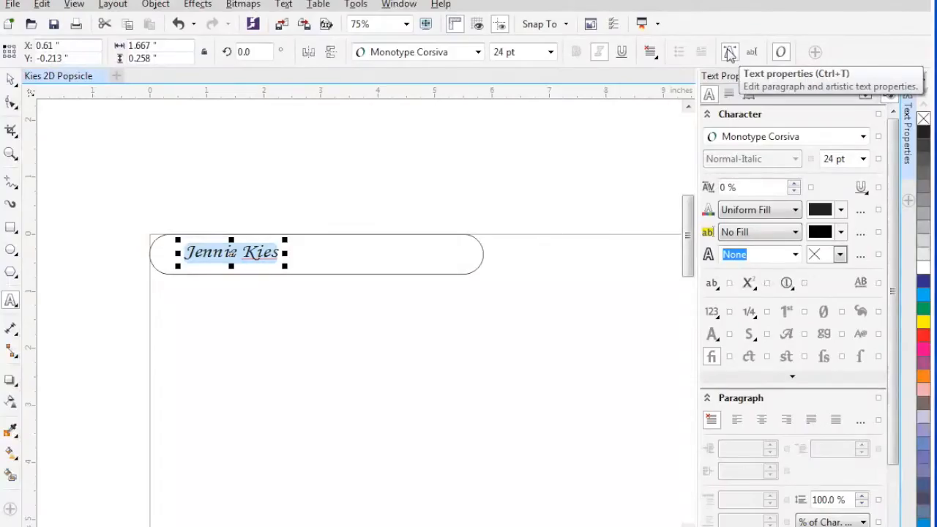
pyautogui.scroll(-3, 787, 440)
pyautogui.scroll(3, 791, 432)
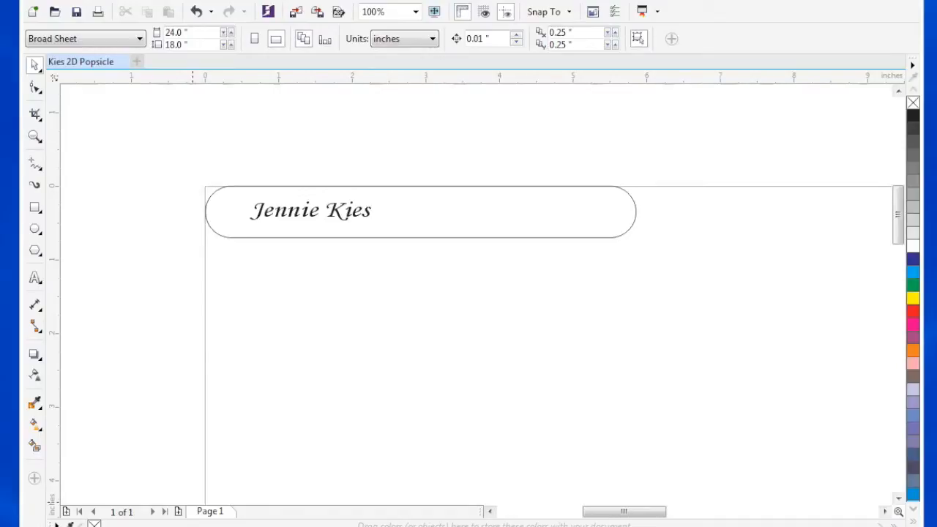
# - Activate the Artistic Media sprayer and browse the spray patterns in the Brush Strokes and Food categories
pyautogui.click(34, 185)
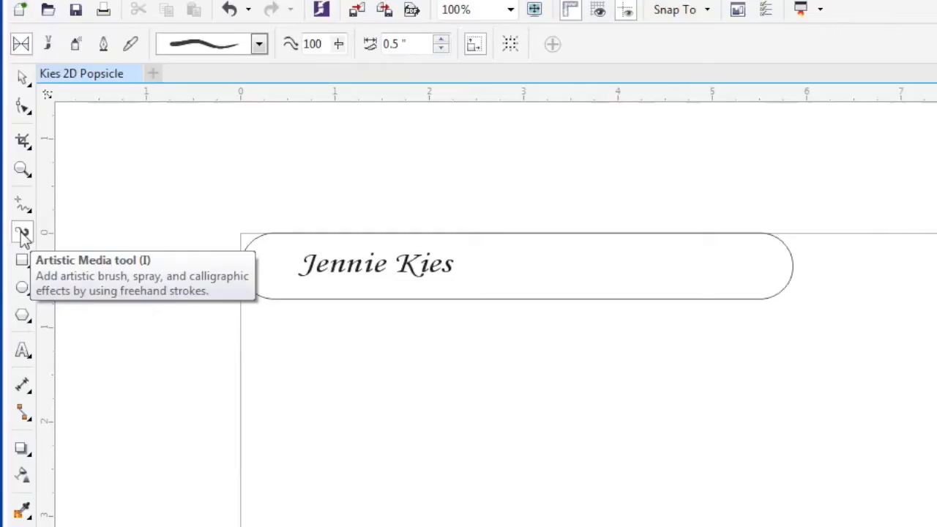
pyautogui.click(76, 46)
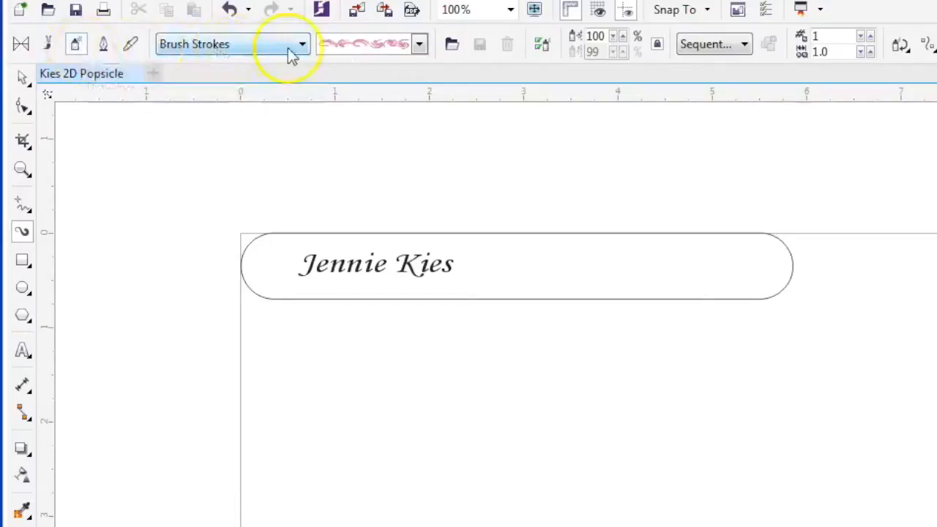
pyautogui.click(419, 44)
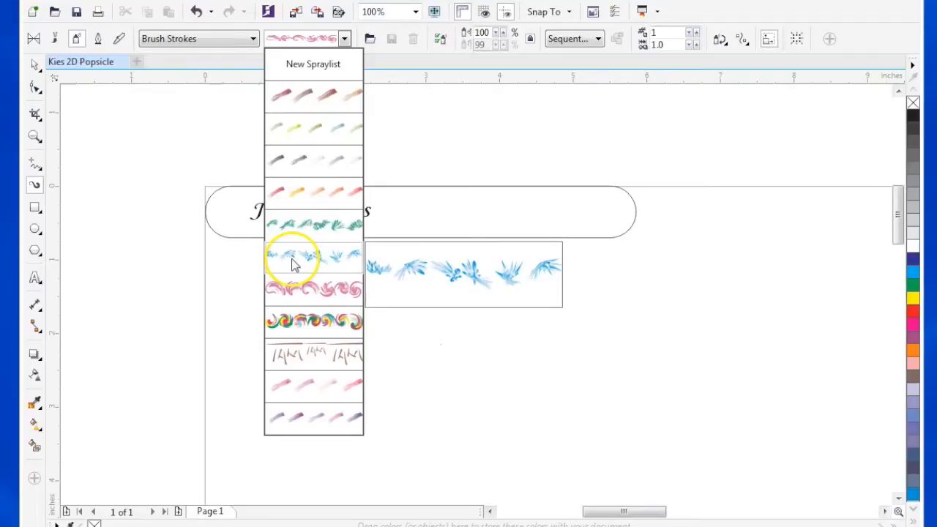
pyautogui.click(254, 41)
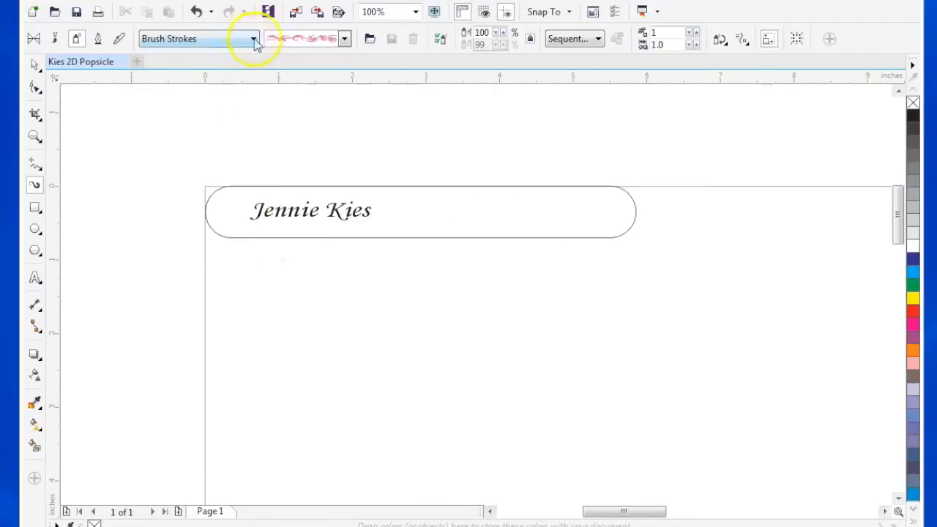
pyautogui.click(252, 39)
pyautogui.click(224, 71)
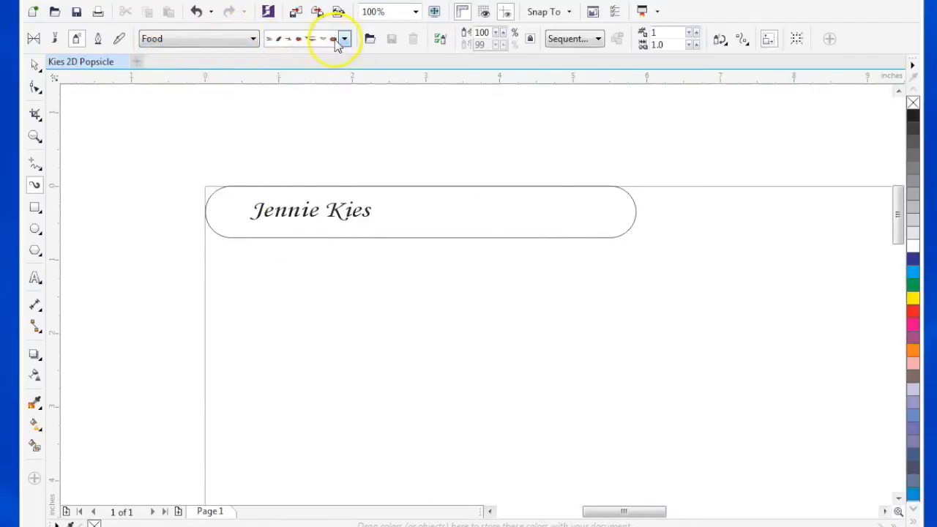
pyautogui.click(344, 39)
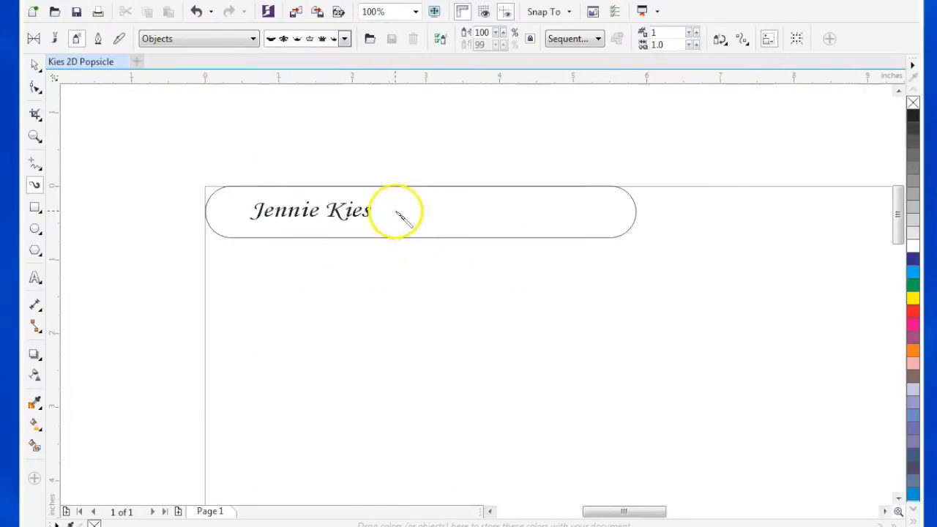
# - Try spraying the Objects crown pattern beside the name at 26% size in random order, and delete the sprayed shapes
pyautogui.moveTo(396, 213); pyautogui.dragTo(626, 213)
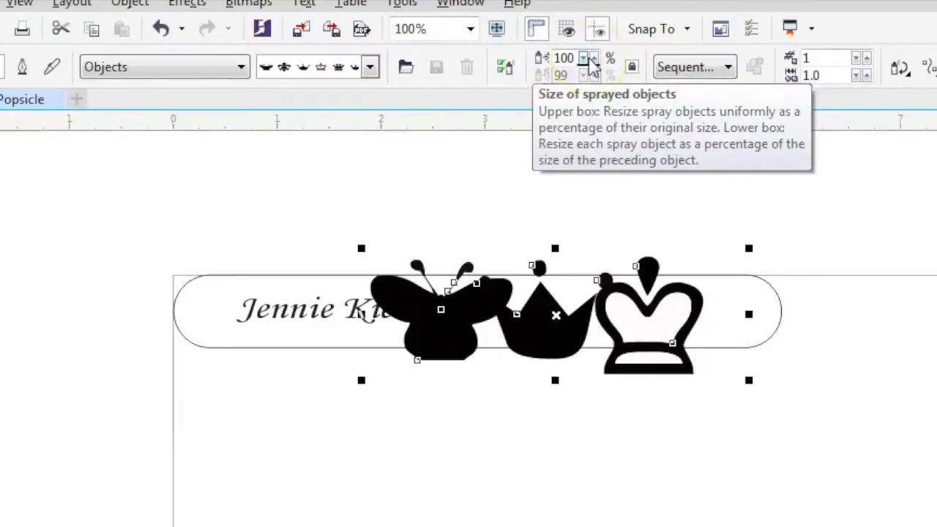
pyautogui.moveTo(584, 58); pyautogui.dragTo(580, 55)
pyautogui.click(680, 66)
pyautogui.click(692, 92)
pyautogui.click(681, 67)
pyautogui.click(709, 132)
pyautogui.click(708, 73)
pyautogui.click(707, 113)
pyautogui.click(707, 67)
pyautogui.click(709, 93)
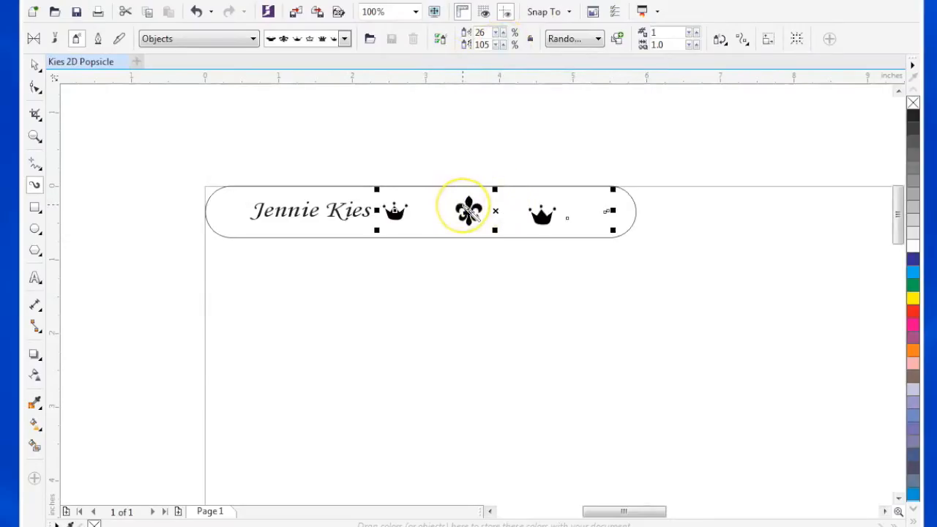
pyautogui.press('Delete')
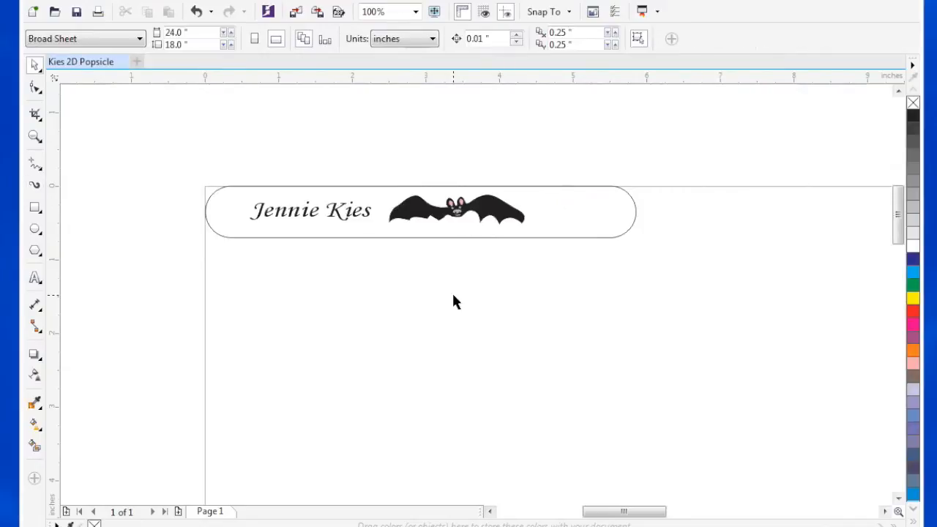
# - Draw a six-sided polygon about 0.55 by 0.44 inches between the bat and the stick's right end, with a Hairline outline
pyautogui.click(34, 252)
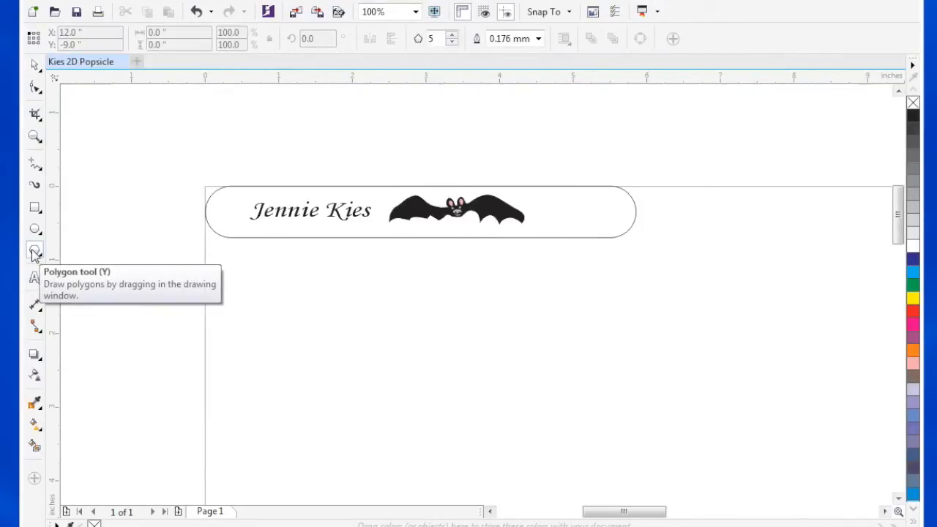
pyautogui.click(451, 42)
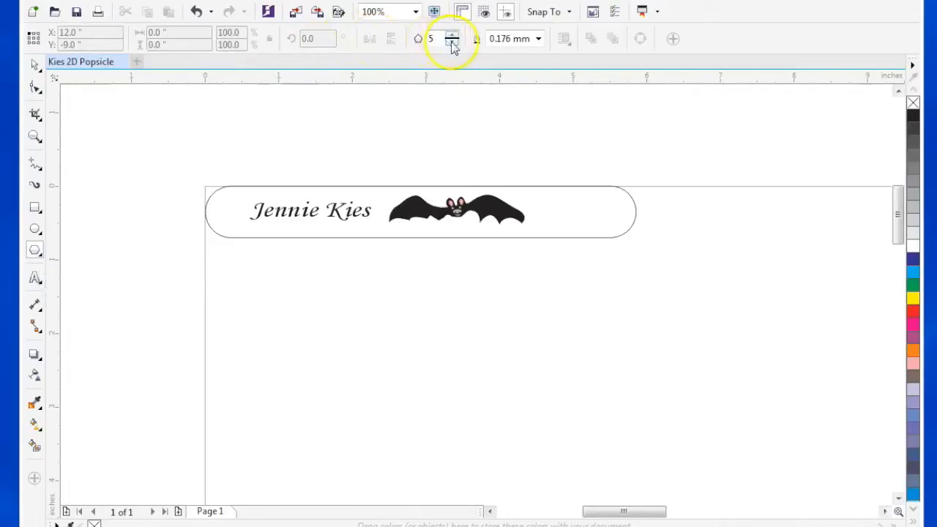
pyautogui.click(453, 34)
pyautogui.click(453, 35)
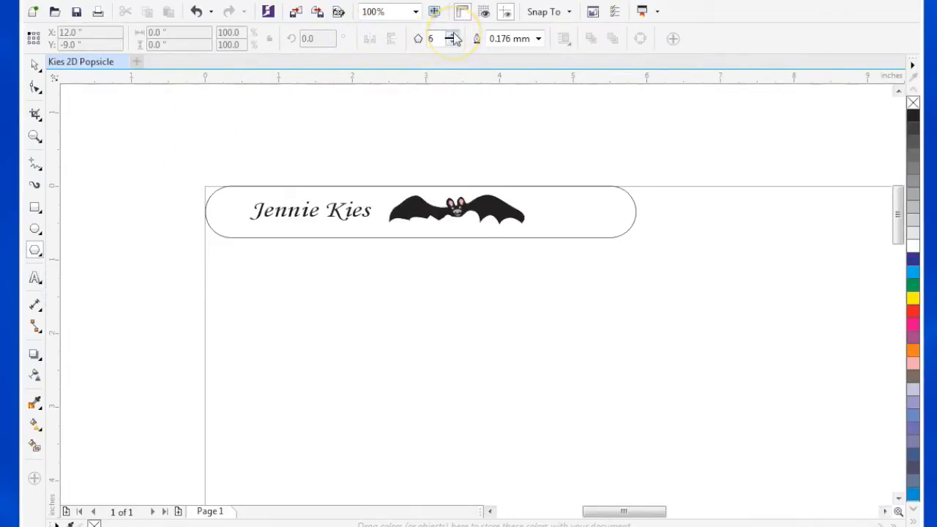
pyautogui.click(436, 40)
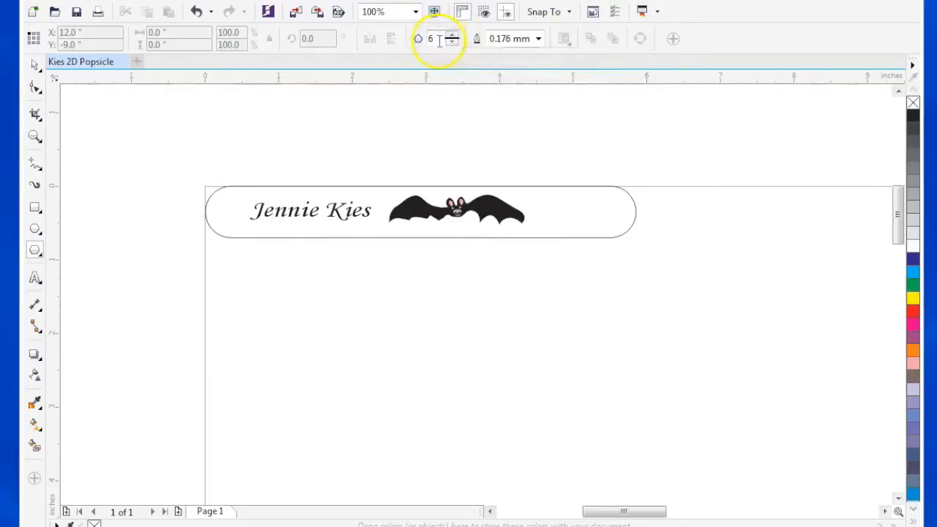
pyautogui.moveTo(554, 193); pyautogui.dragTo(602, 232)
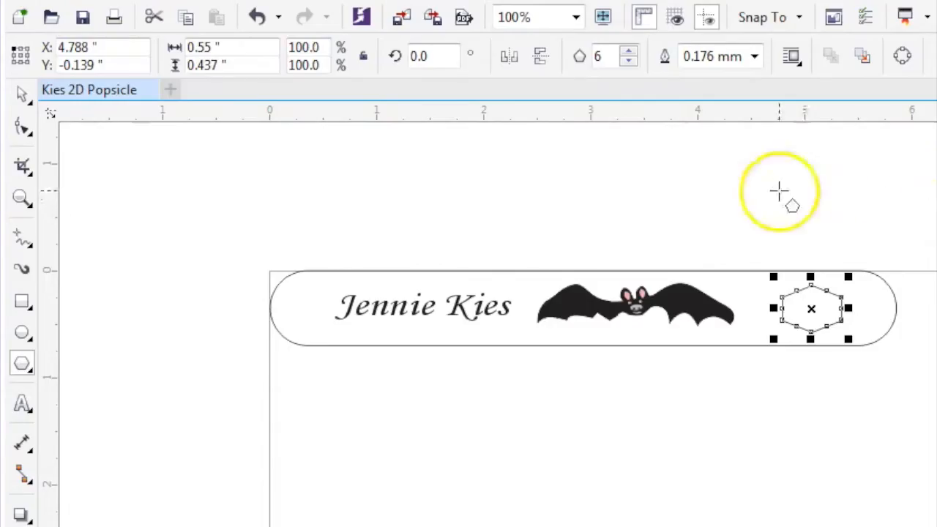
pyautogui.click(754, 58)
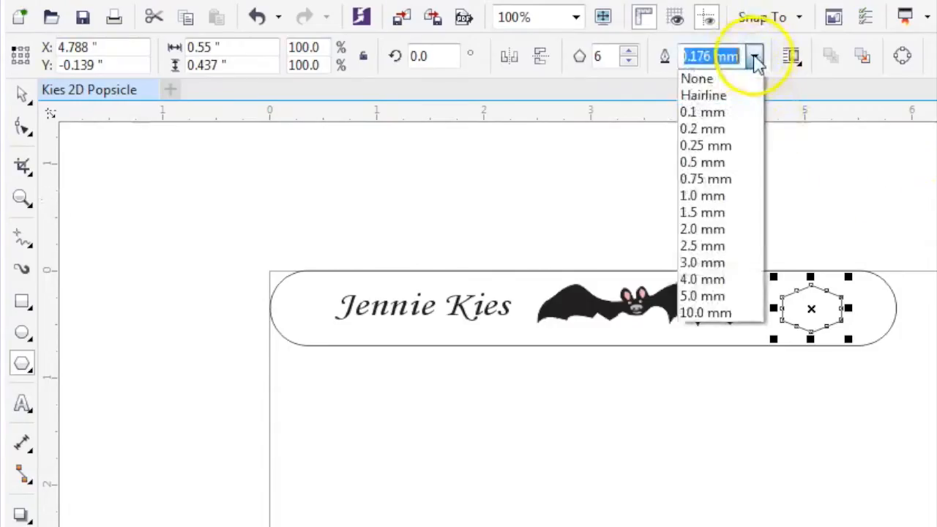
pyautogui.click(731, 100)
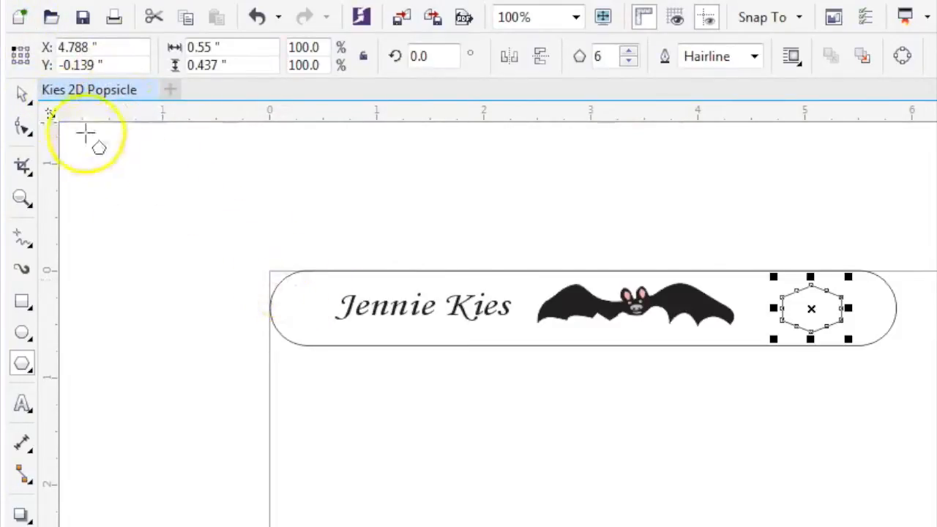
# - Select the rounded stick outline with the Pick tool and delete it, keeping the name, bat and hexagon
pyautogui.click(22, 97)
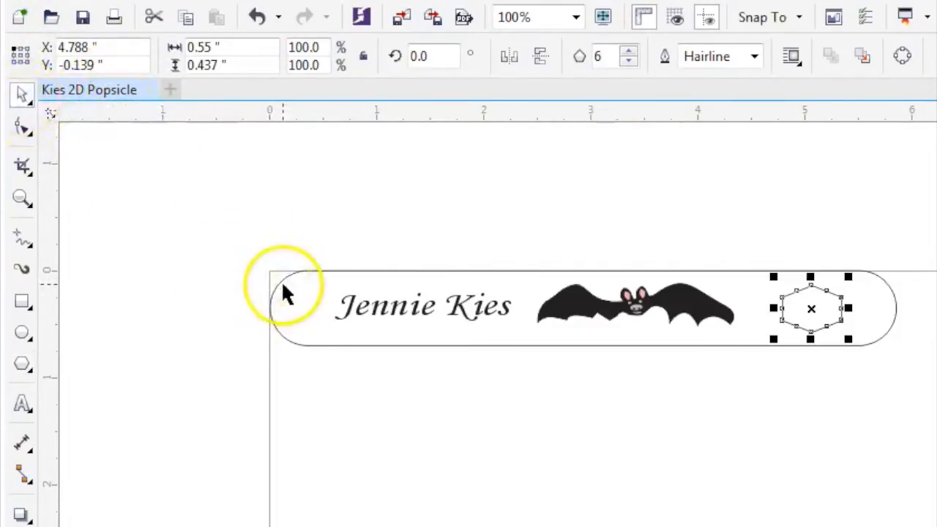
pyautogui.click(349, 238)
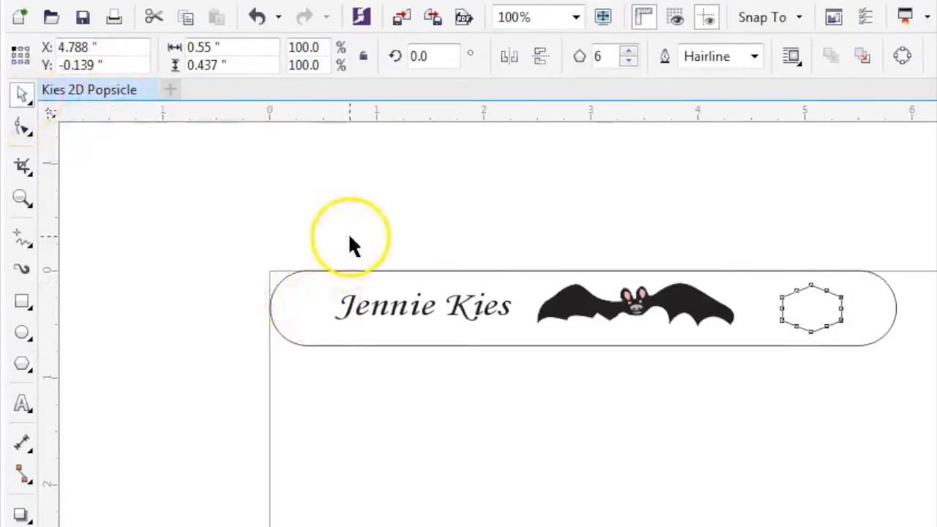
pyautogui.click(285, 282)
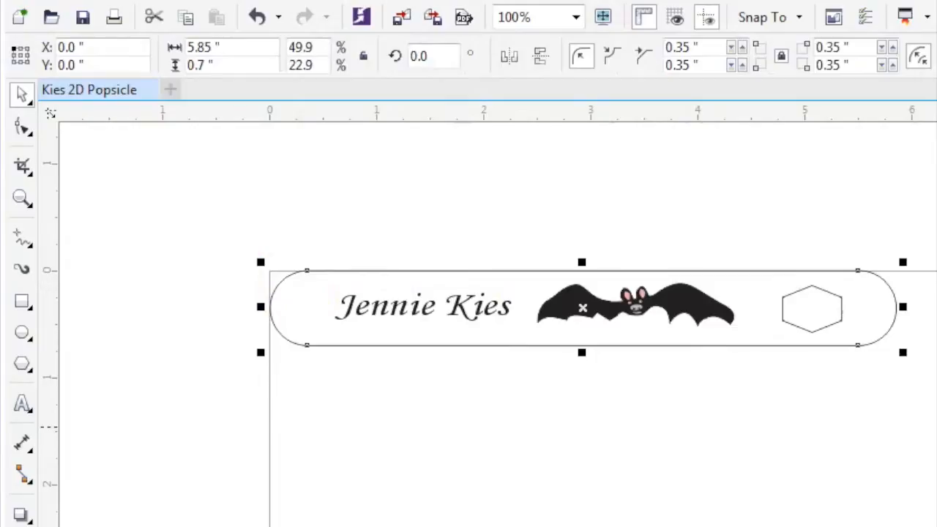
pyautogui.press('Delete')
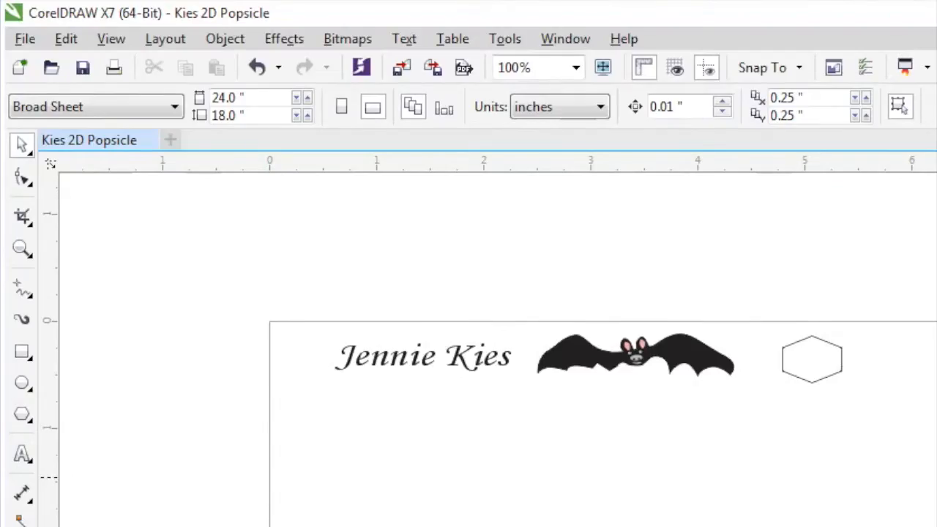
# - Start saving the popsicle drawing with Save As
pyautogui.click(25, 39)
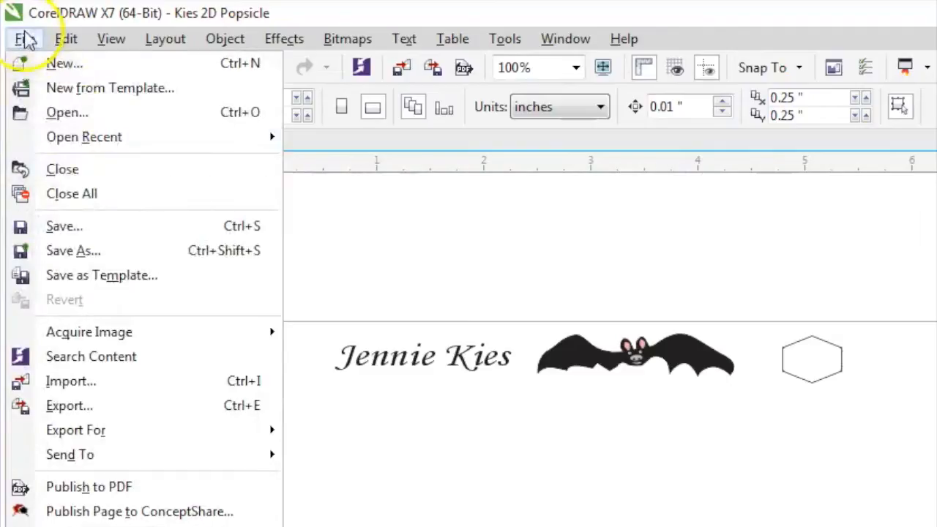
pyautogui.click(105, 256)
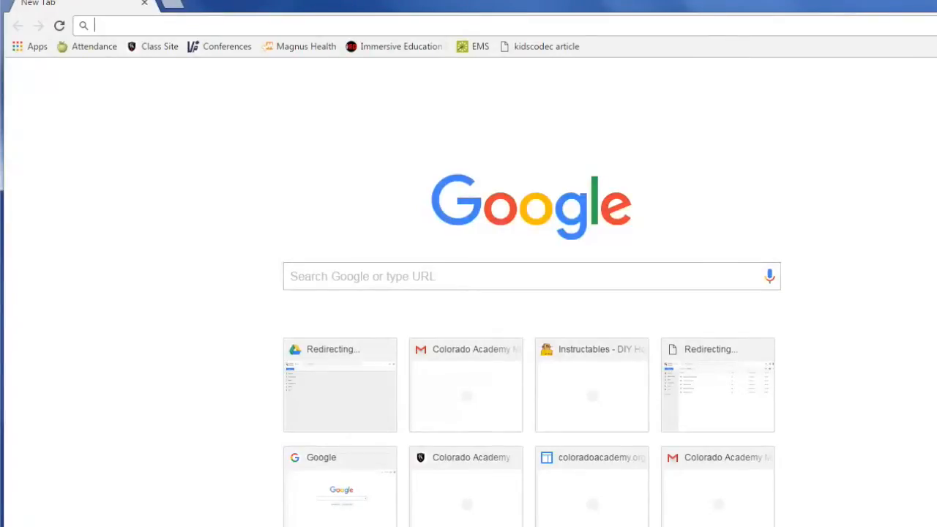
# - Go to drive.google.com in the browser
pyautogui.write('drive.google.')
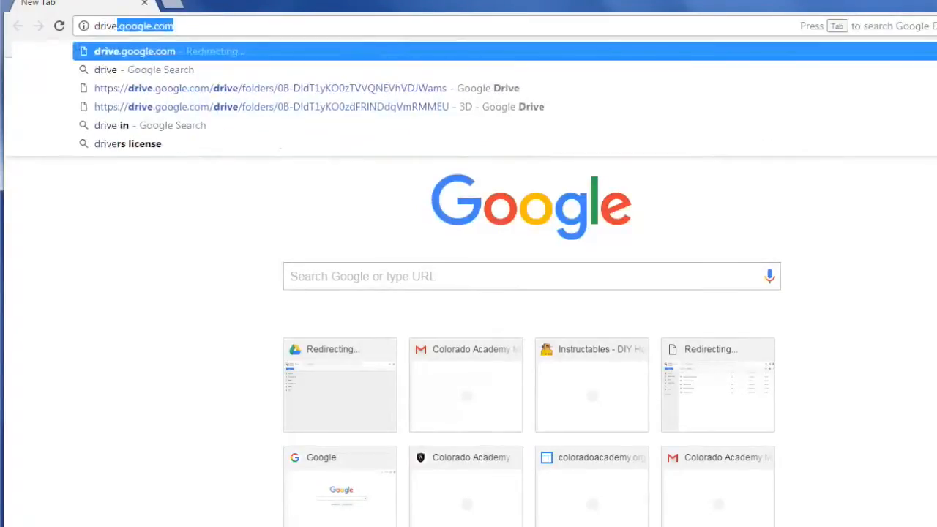
pyautogui.write('com')
pyautogui.press('Return')
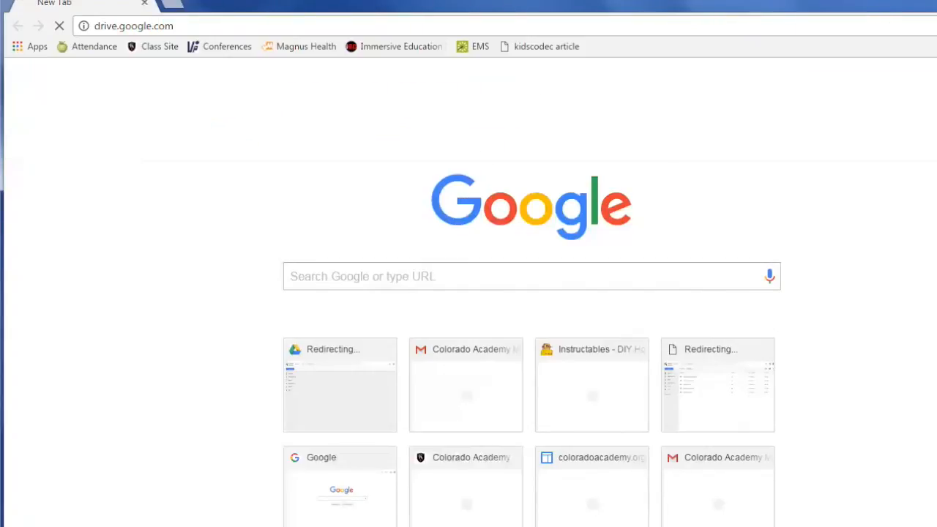
# - Sign in to Google Drive with the school account's e-mail address and the account password
pyautogui.write('test')
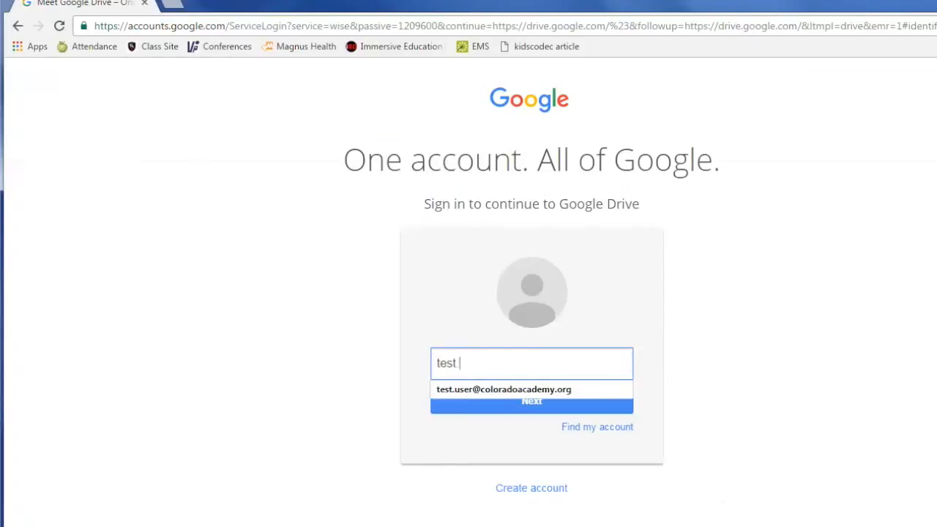
pyautogui.press('Down')
pyautogui.press('Return')
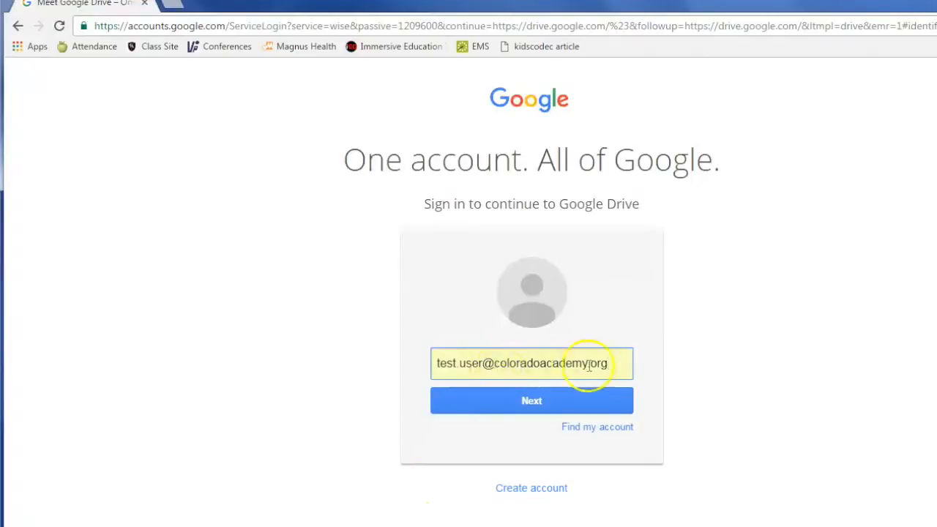
pyautogui.click(579, 401)
pyautogui.write('••••••••')
pyautogui.click(569, 432)
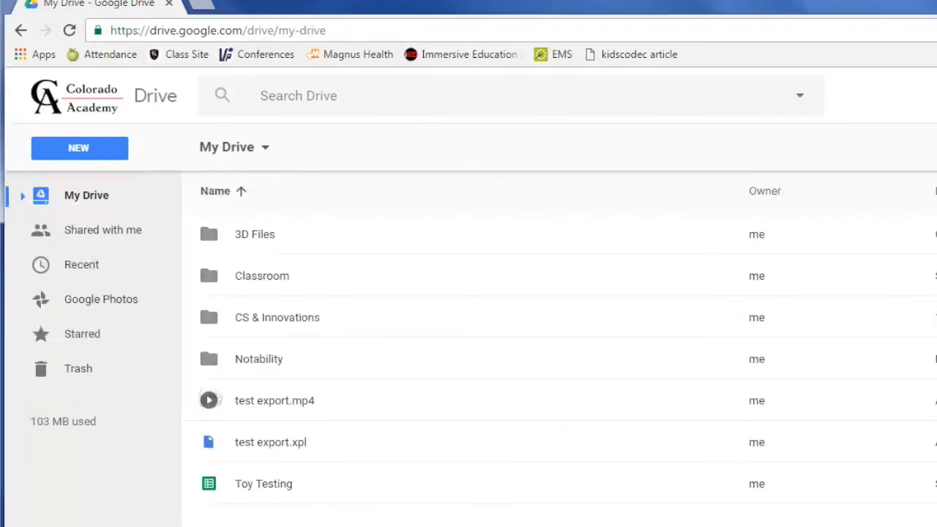
# - Open the CS & Innovations folder and upload the owner's own 2D Popsicle .cdr file from the desktop into it
pyautogui.doubleClick(276, 320)
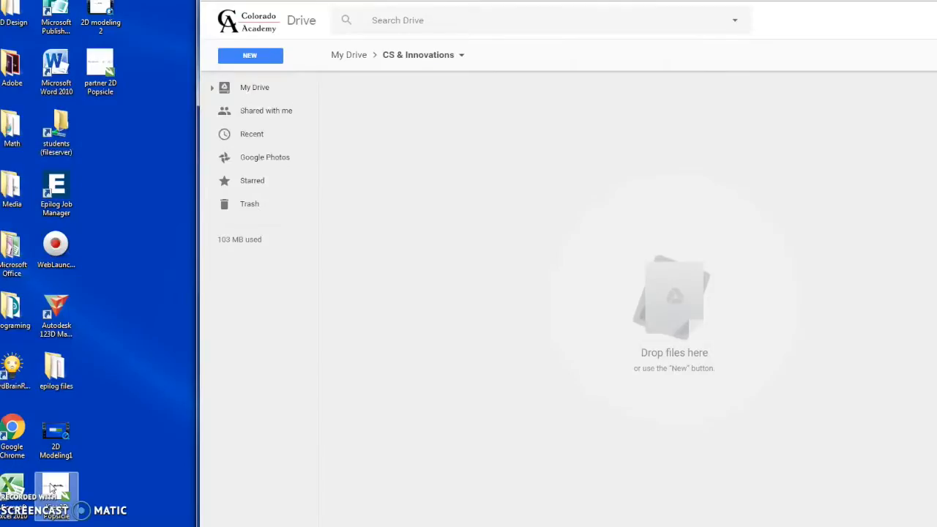
pyautogui.moveTo(52, 489); pyautogui.dragTo(669, 293)
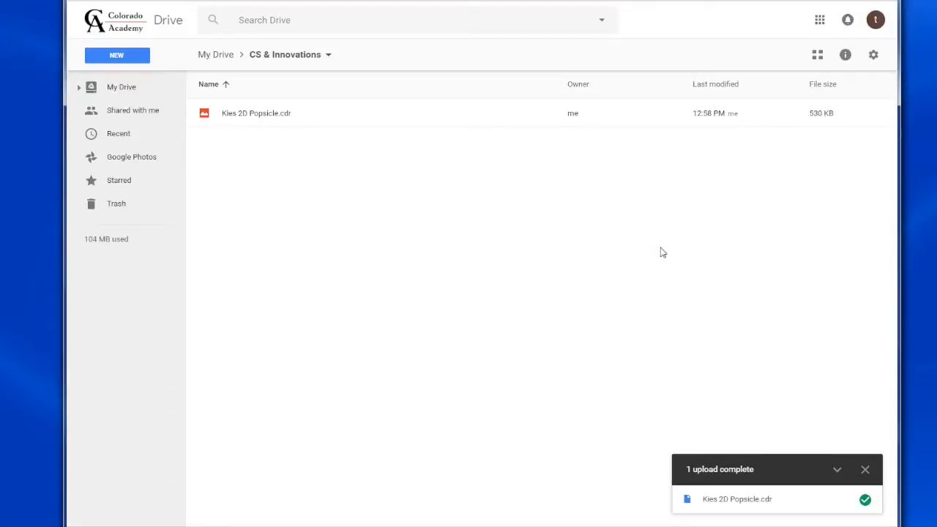
# - Open the print request form at bit.ly/CAPrint in a new browser tab
pyautogui.hotkey('ctrl', 't')
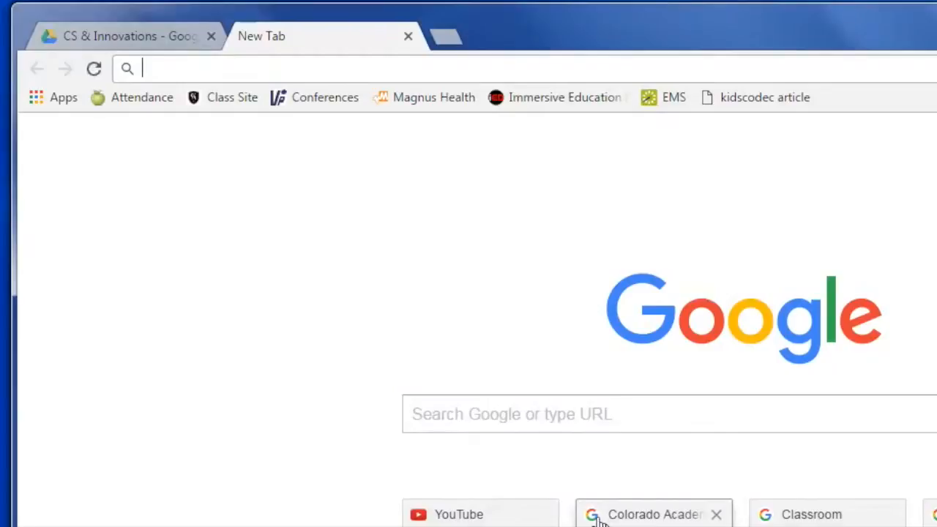
pyautogui.write('bit.ly/CAP')
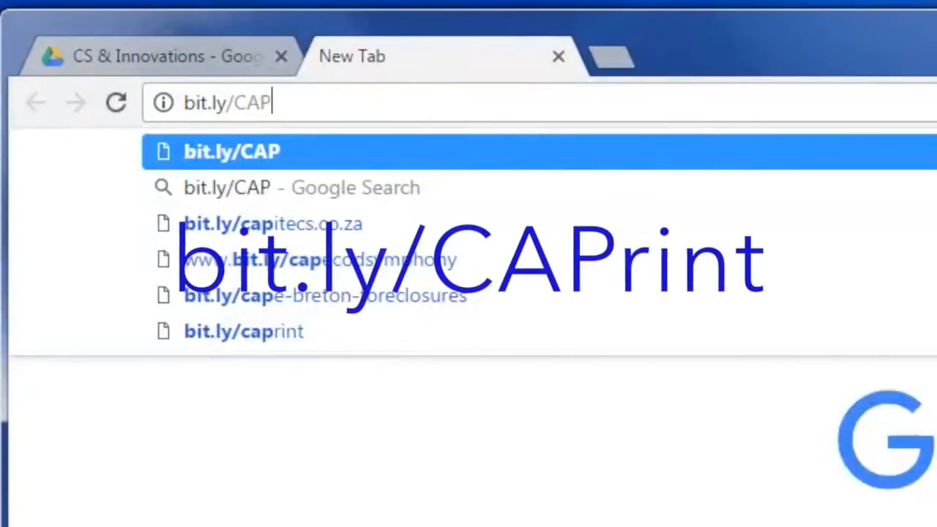
pyautogui.write('rint')
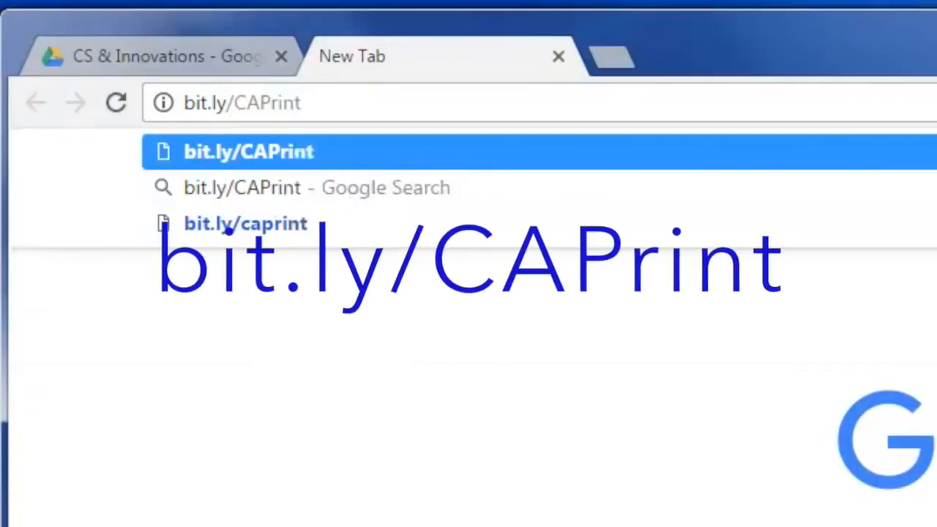
pyautogui.press('Return')
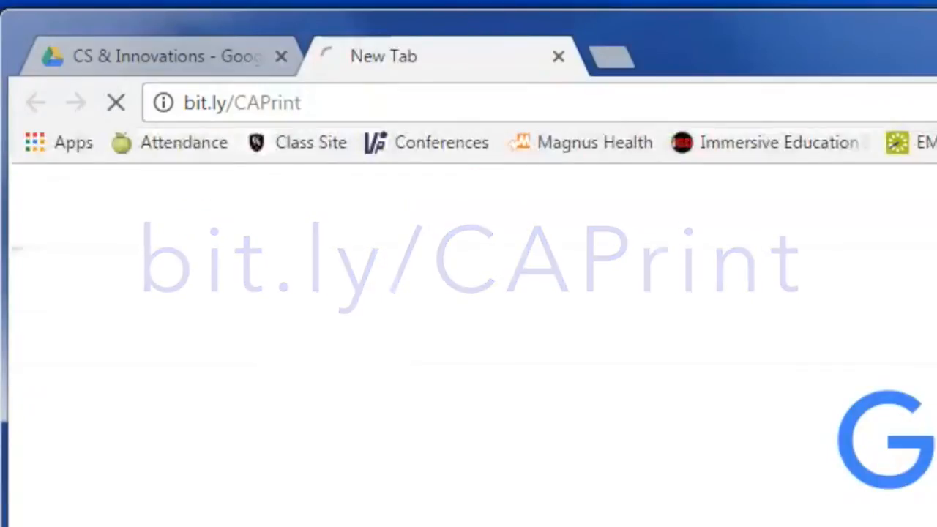
# - Choose the last-listed teacher in the request form and select Laser Cutter & Etcher as the printer
pyautogui.scroll(-4, 454, 344)
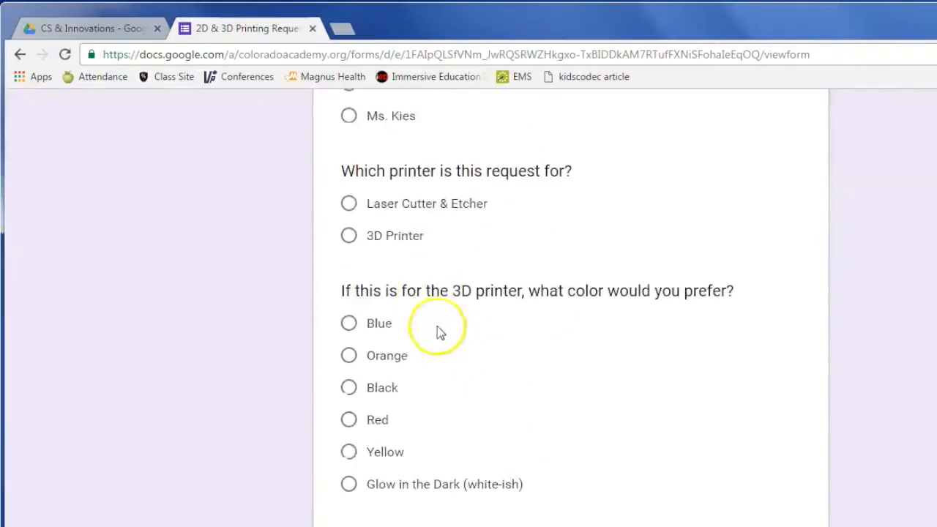
pyautogui.click(372, 116)
pyautogui.click(389, 205)
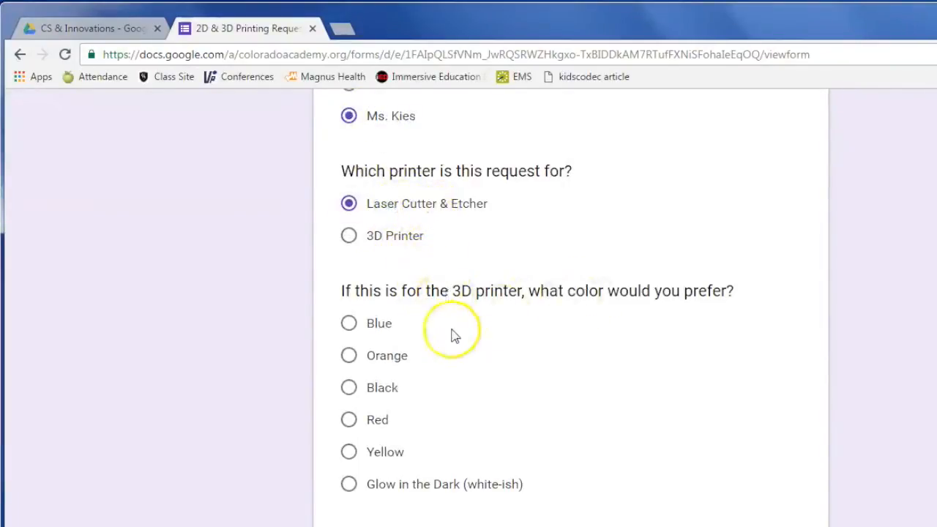
pyautogui.scroll(-1, 451, 492)
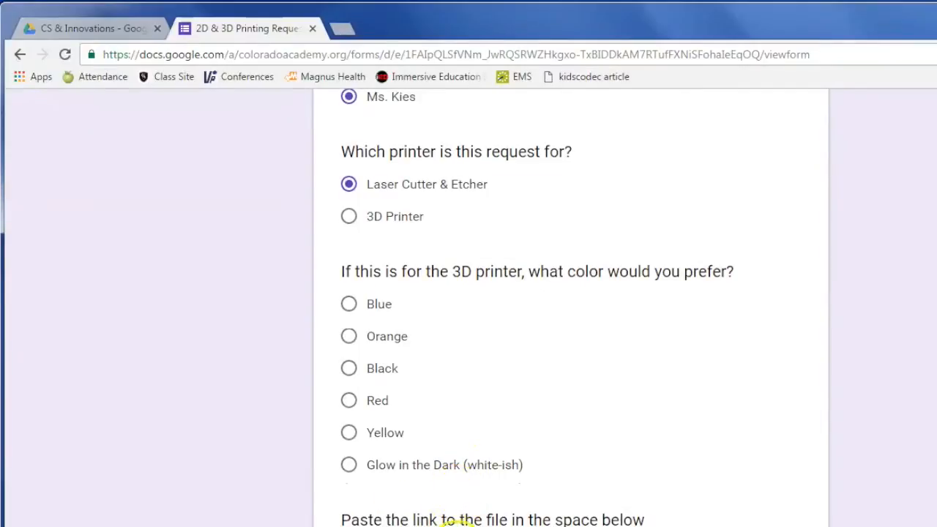
# - Get a shareable link for the uploaded 2D Popsicle .cdr file in the CS & Innovations Drive folder
pyautogui.click(99, 29)
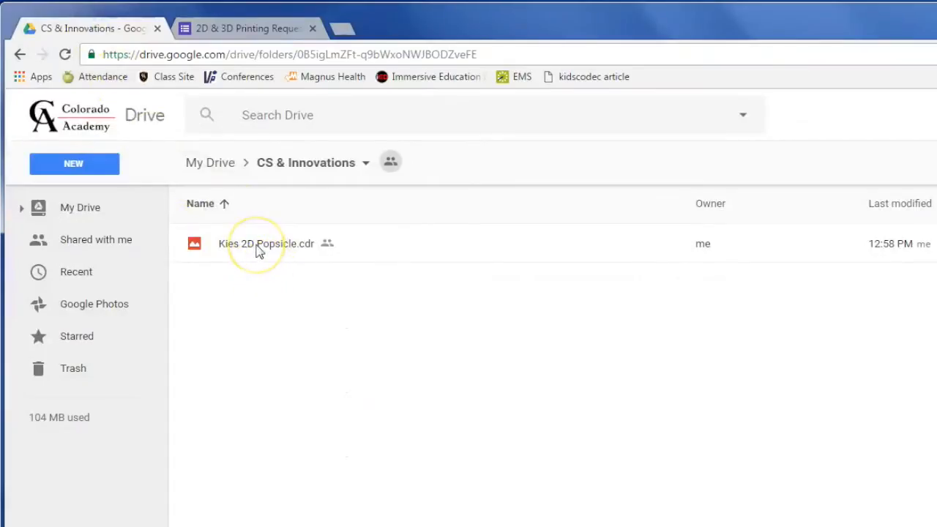
pyautogui.rightClick(256, 246)
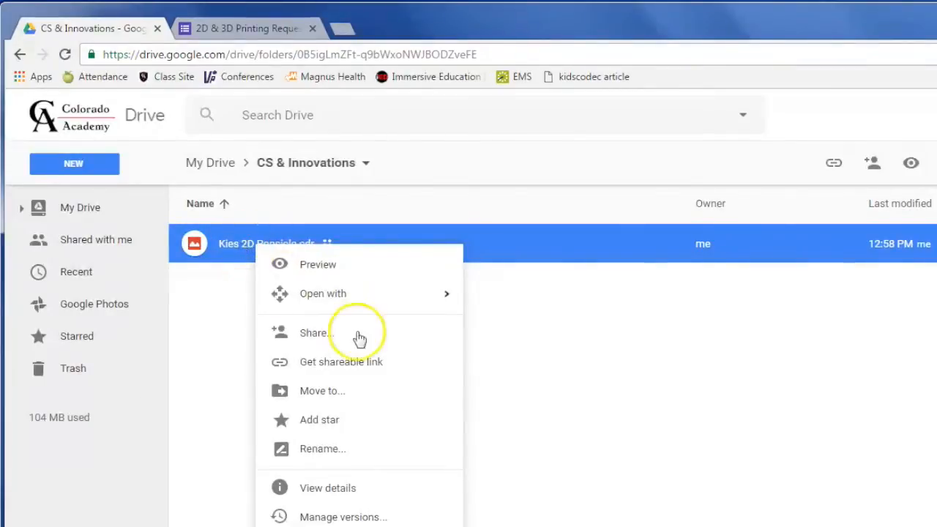
pyautogui.click(354, 369)
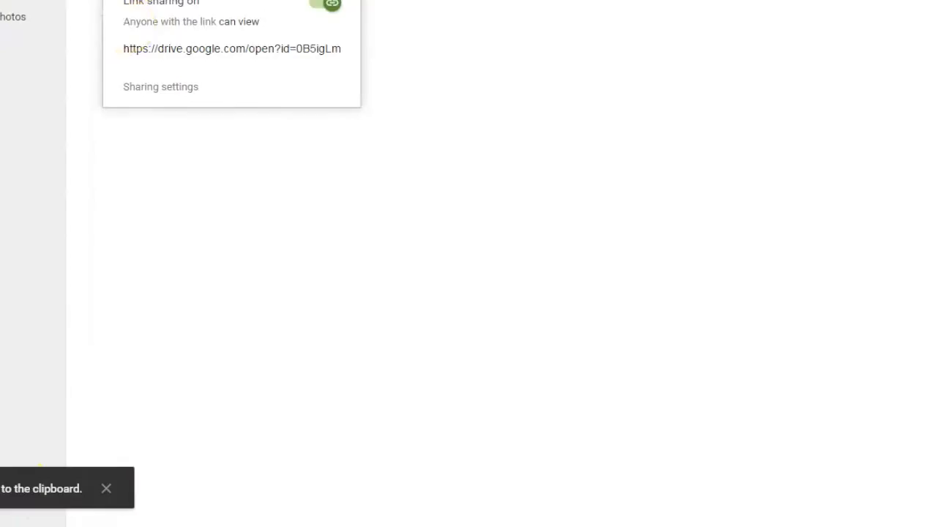
# - Paste the shareable link into the print request form's file link question and submit the form
pyautogui.click(224, 33)
pyautogui.click(291, 271)
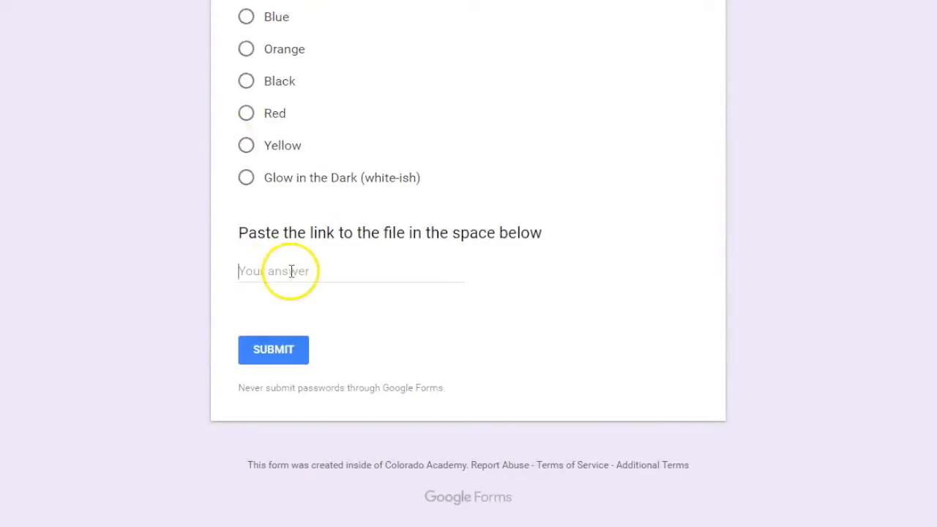
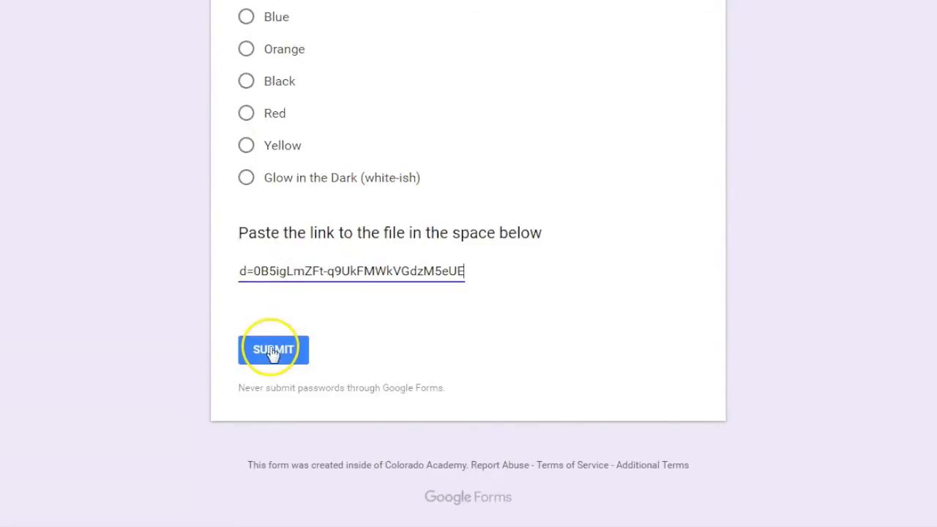
pyautogui.click(273, 350)
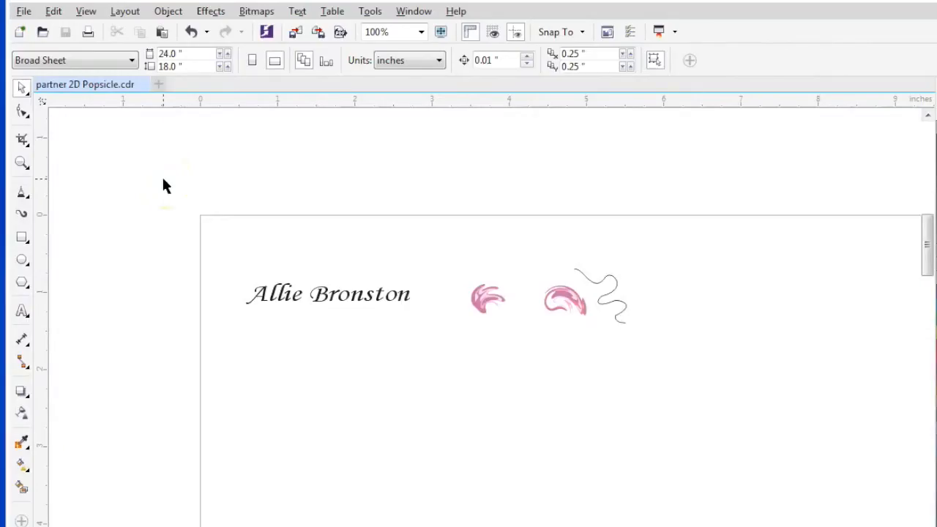
# - In CorelDRAW, delete the rounded stick outlines from both the partner's and the owner's popsicle drawings, keeping the names and decorations
pyautogui.hotkey('ctrl', 'a')
pyautogui.click(163, 179)
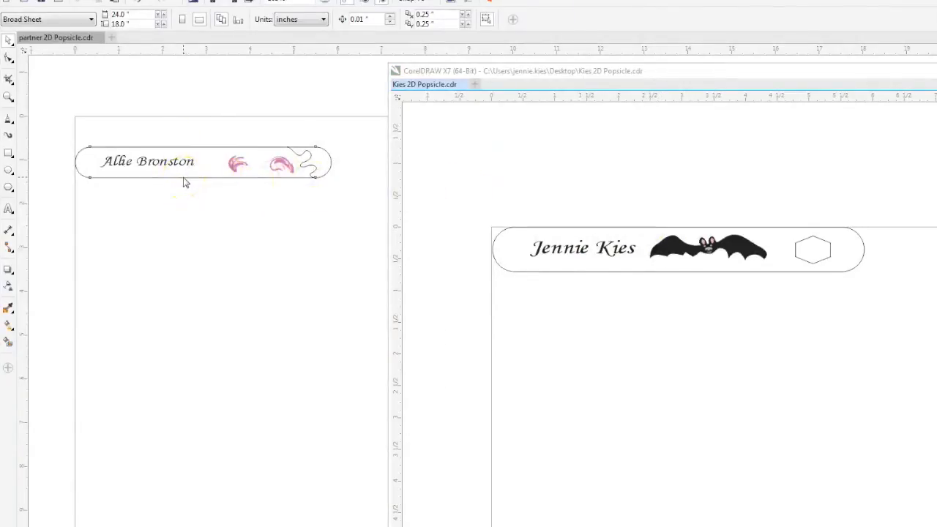
pyautogui.click(184, 182)
pyautogui.press('Delete')
pyautogui.click(591, 270)
pyautogui.press('Delete')
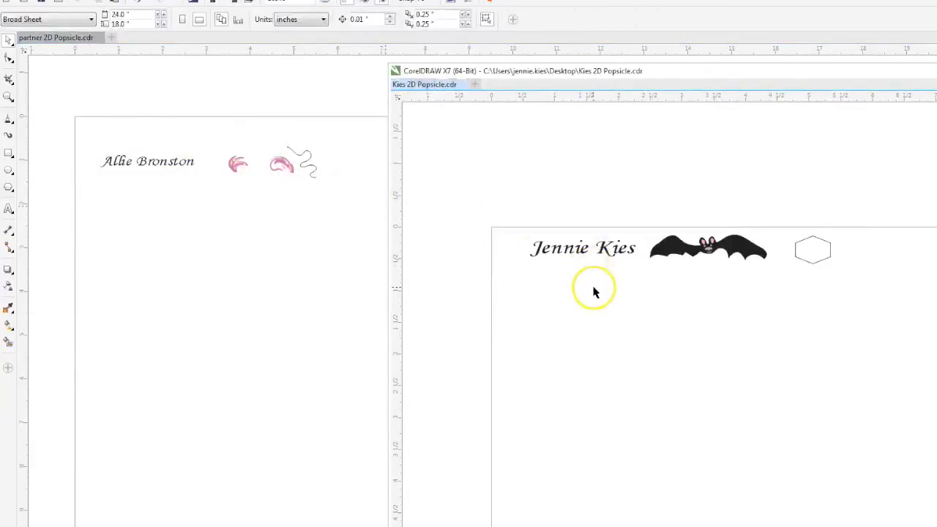